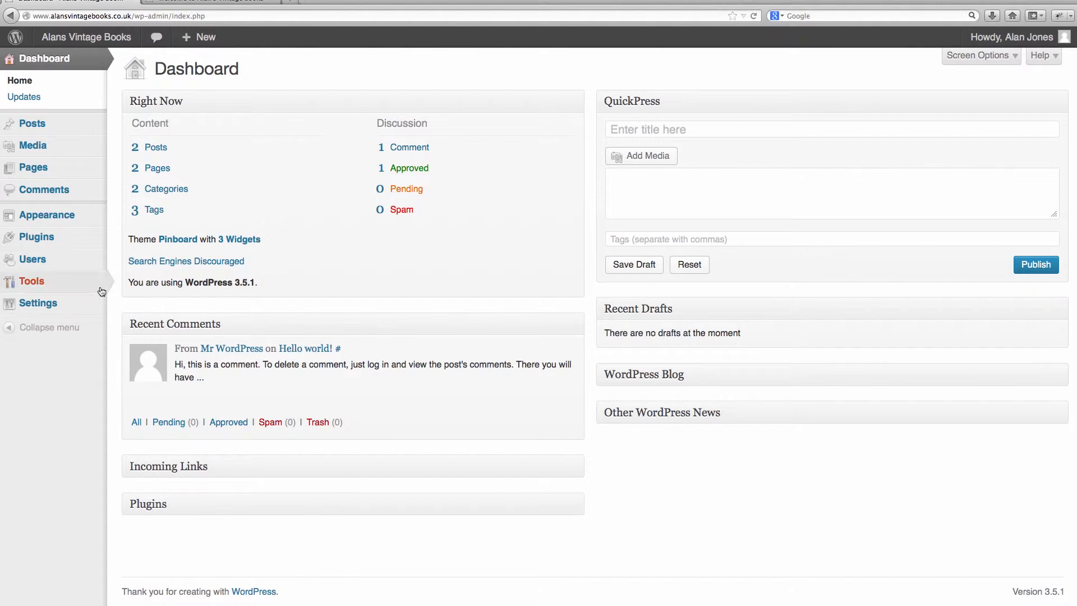
# Search the plugins available for installation for "woocommerce".
pyautogui.moveTo(61, 239)
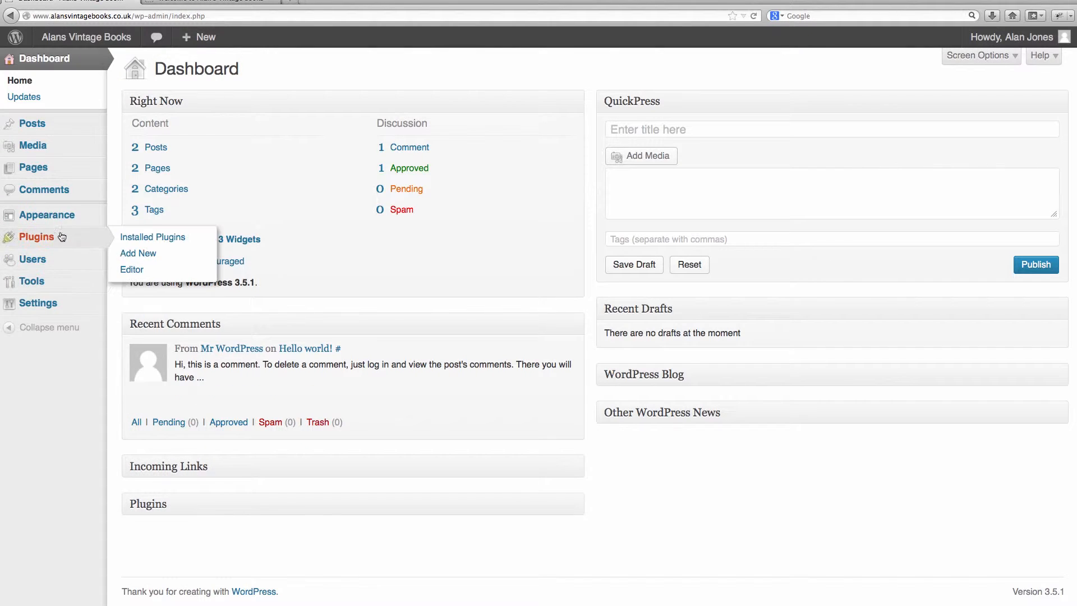
pyautogui.click(134, 254)
pyautogui.write('woocommerce')
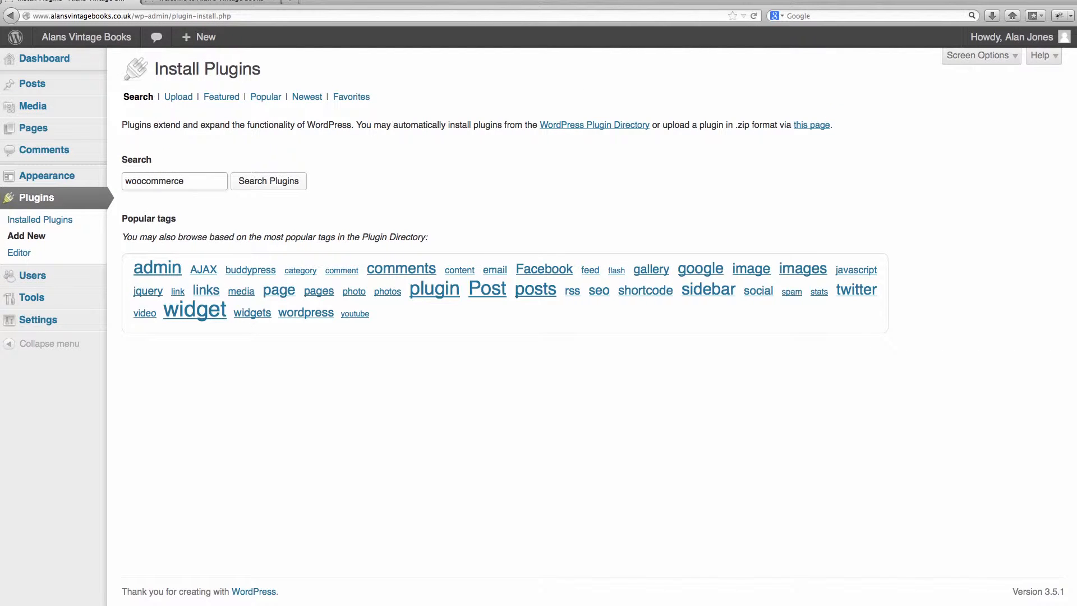
pyautogui.press('Return')
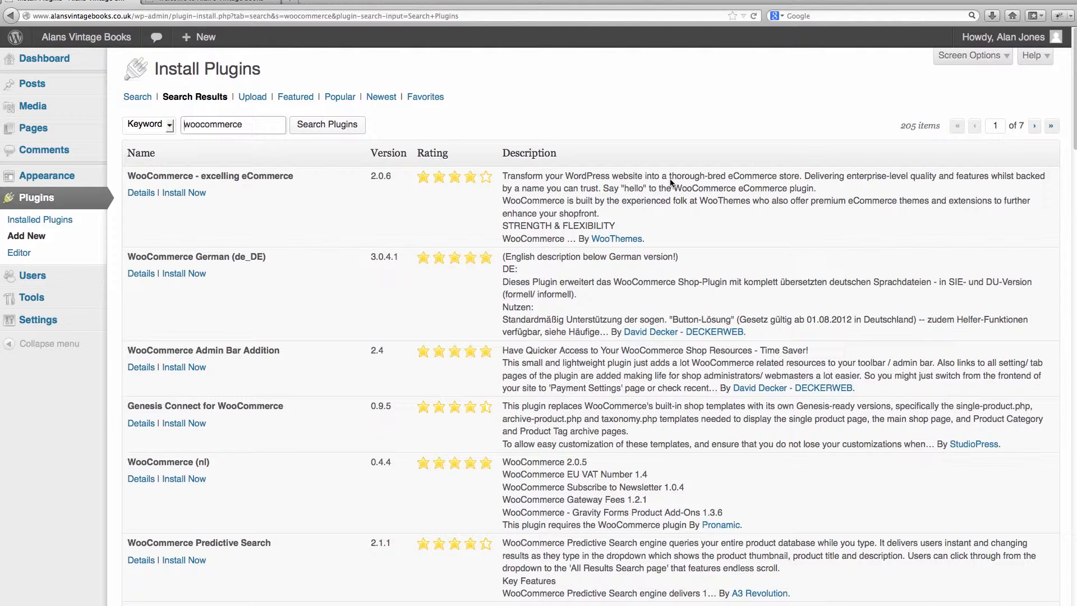
# Review the details of the WooCommerce - excelling eCommerce plugin and install it.
pyautogui.click(141, 193)
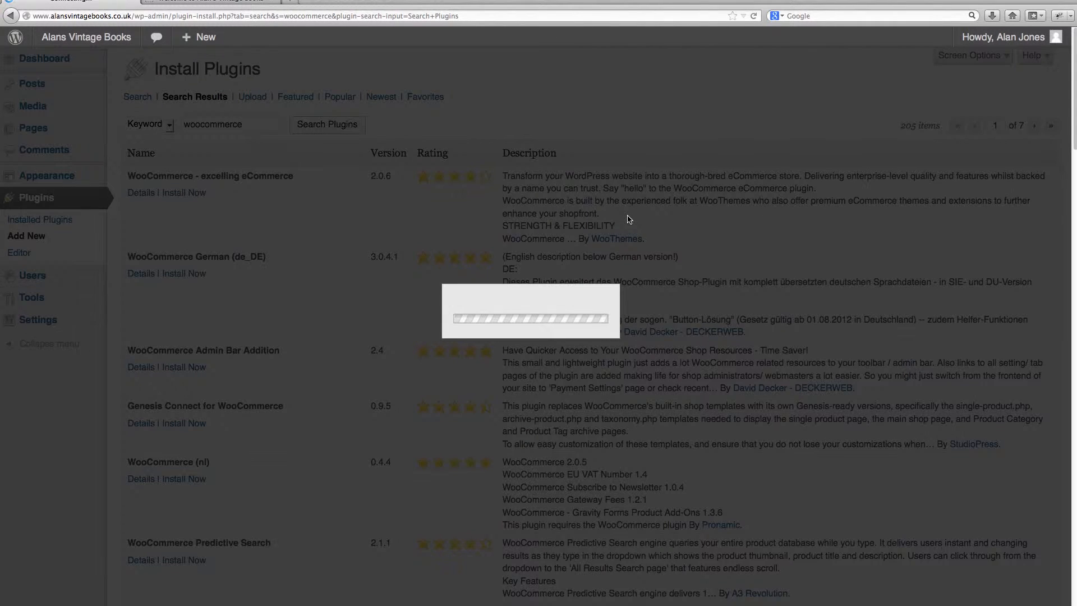
pyautogui.scroll(-10, 472, 179)
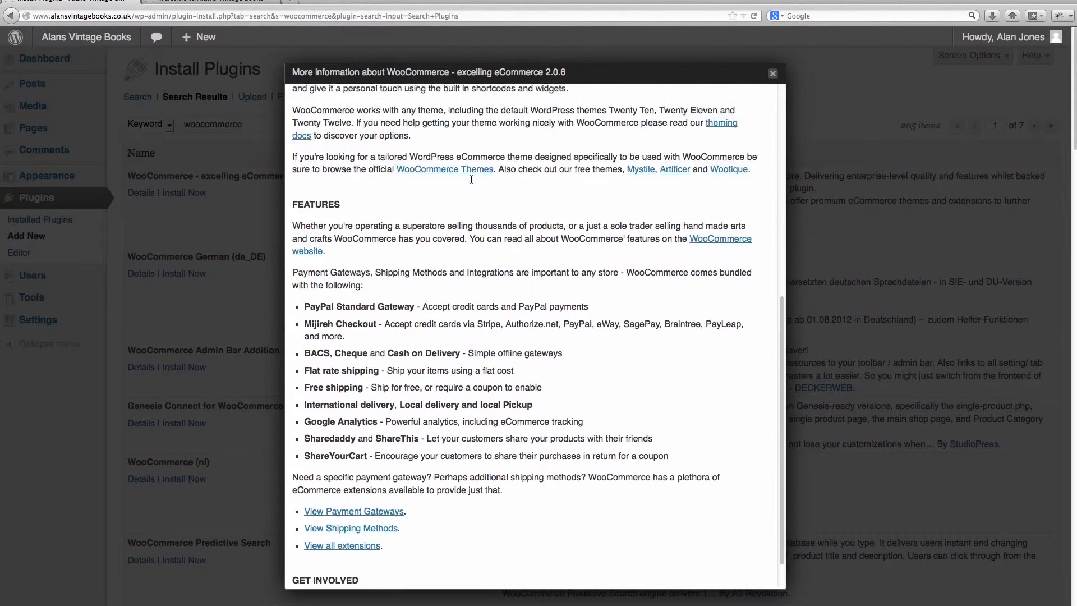
pyautogui.scroll(-2, 471, 180)
pyautogui.scroll(15, 470, 179)
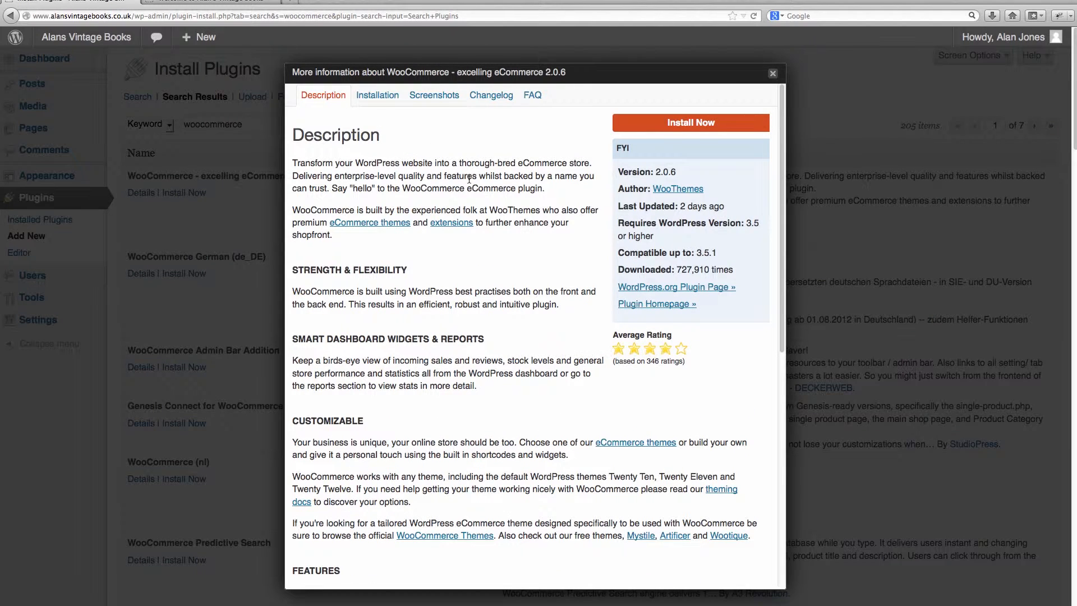
pyautogui.click(687, 122)
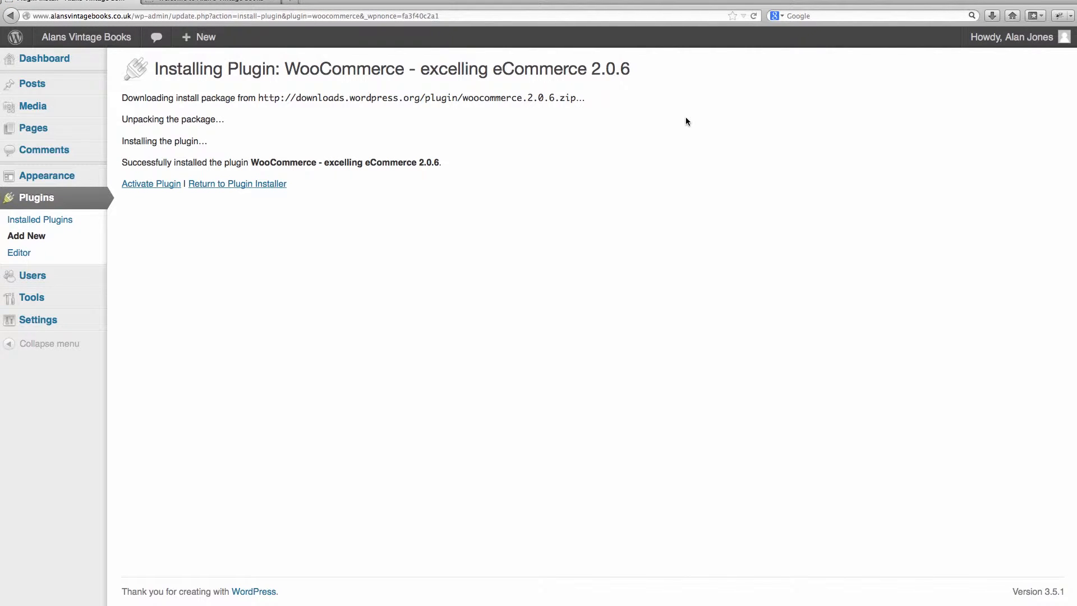
# Activate the WooCommerce plugin and install its WooCommerce pages.
pyautogui.click(162, 189)
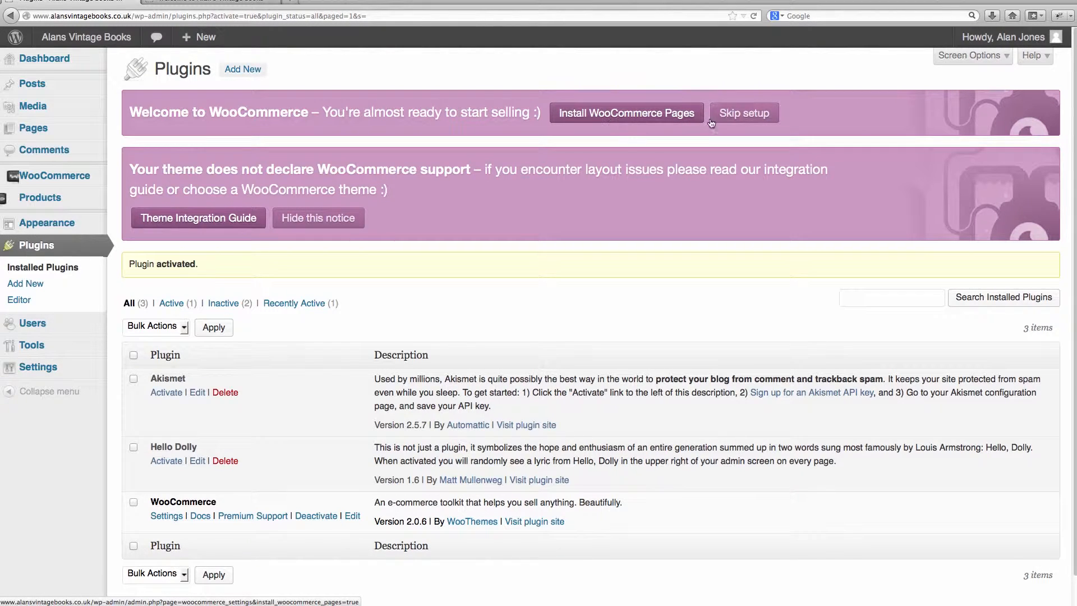
pyautogui.click(631, 120)
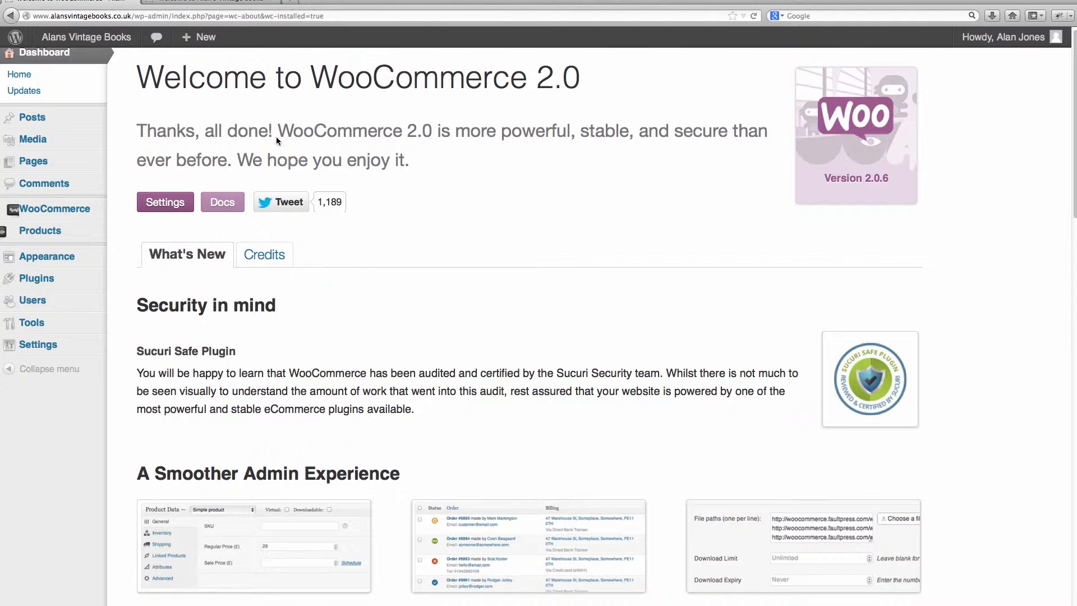
# Read through the What's New information on the WooCommerce 2.0 welcome page.
pyautogui.scroll(-5, 282, 136)
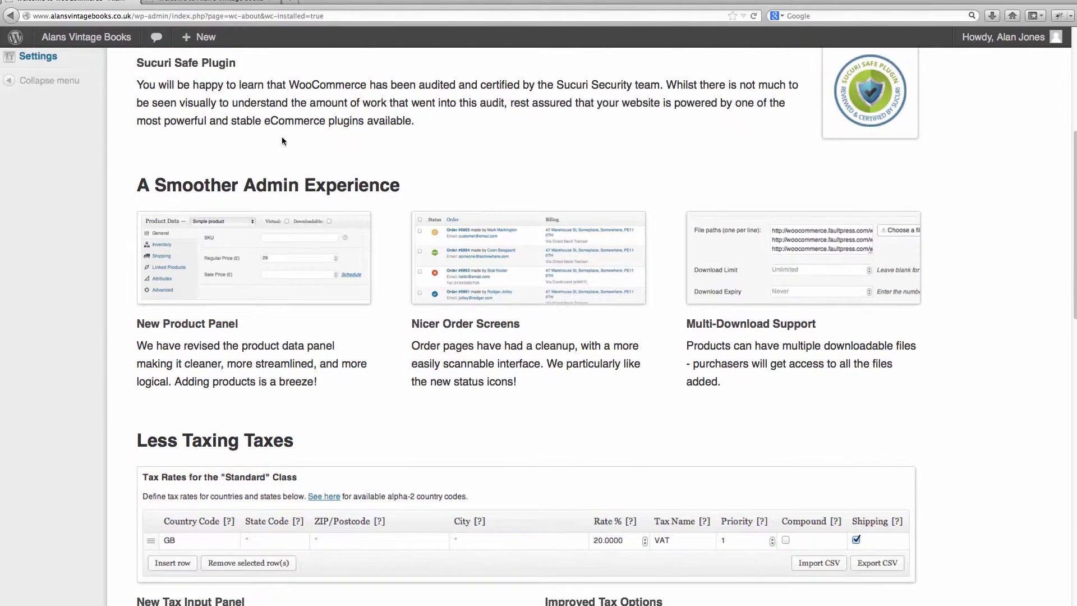
pyautogui.scroll(-3, 282, 138)
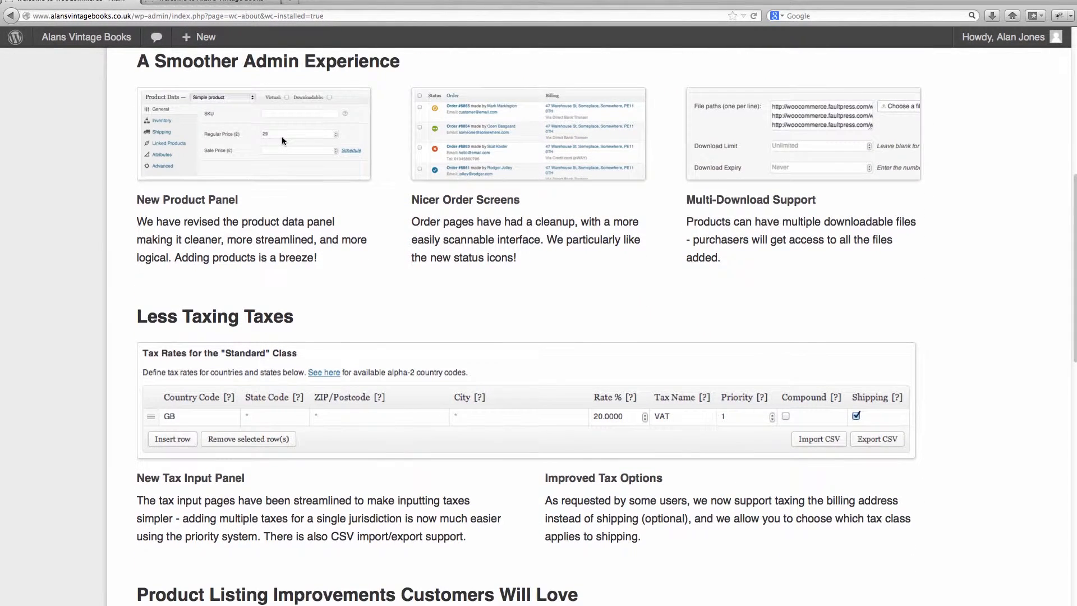
pyautogui.scroll(-2, 281, 137)
pyautogui.scroll(-3, 282, 140)
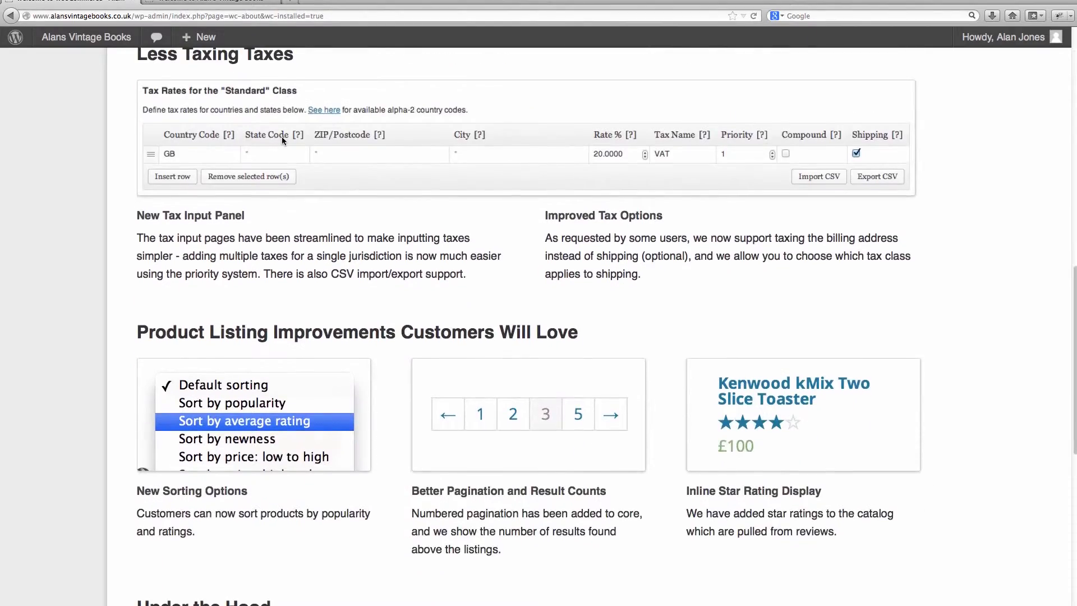
pyautogui.scroll(-5, 282, 140)
pyautogui.scroll(-3, 282, 136)
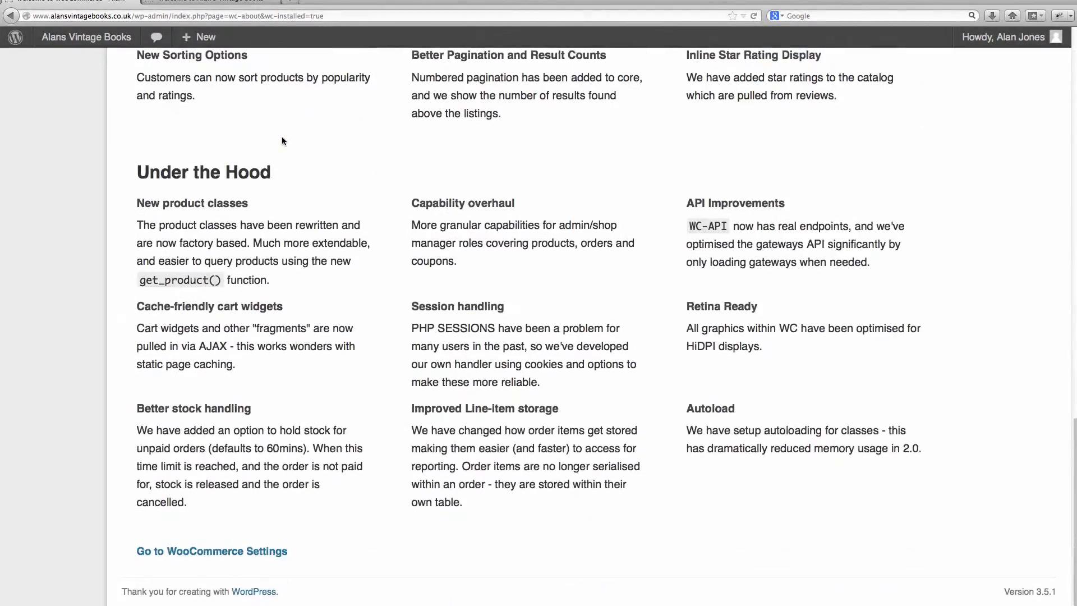
pyautogui.scroll(4, 281, 136)
pyautogui.scroll(10, 282, 136)
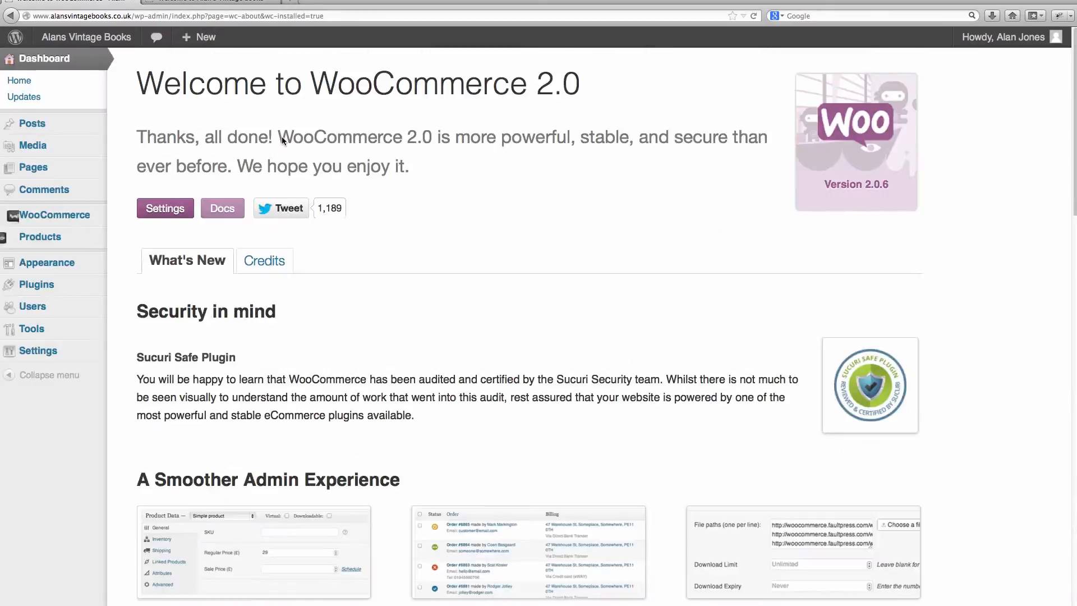
# Open the WooCommerce general settings and hide the notice about the theme not declaring WooCommerce support.
pyautogui.click(175, 208)
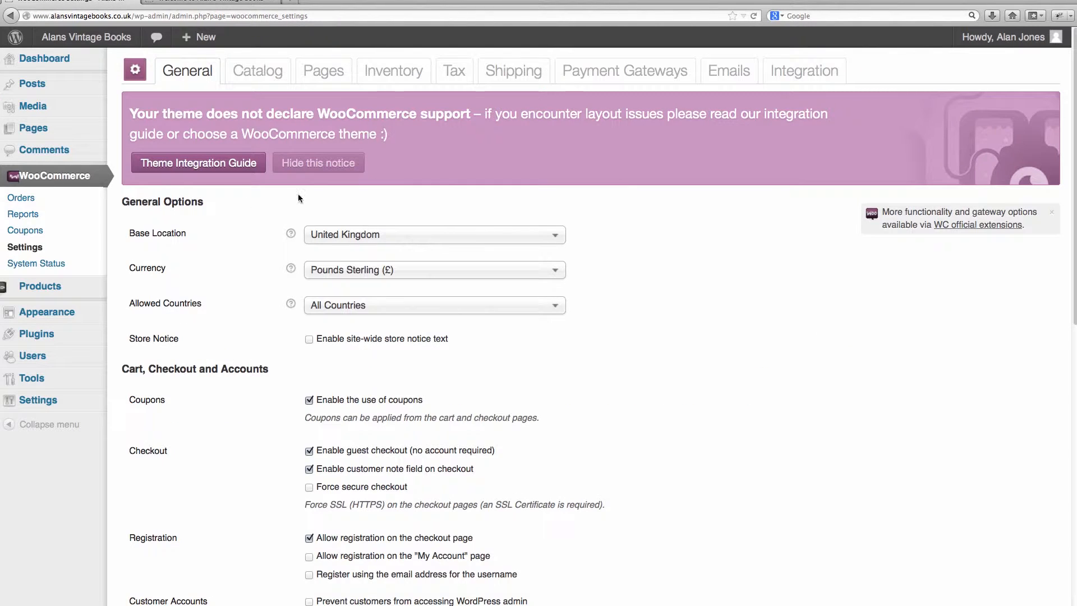
pyautogui.scroll(-1, 436, 119)
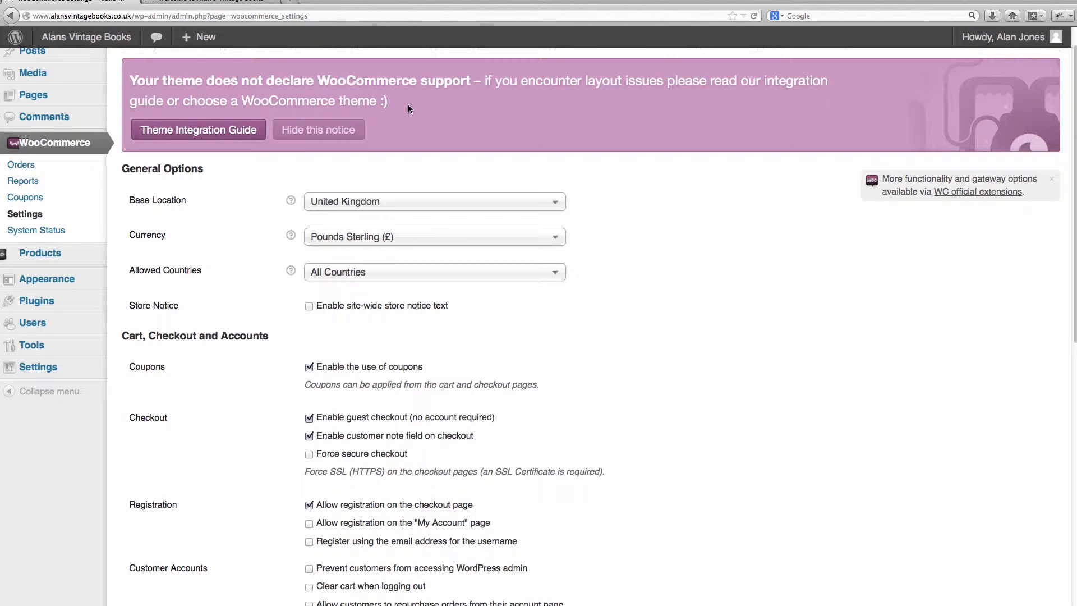
pyautogui.scroll(1, 408, 105)
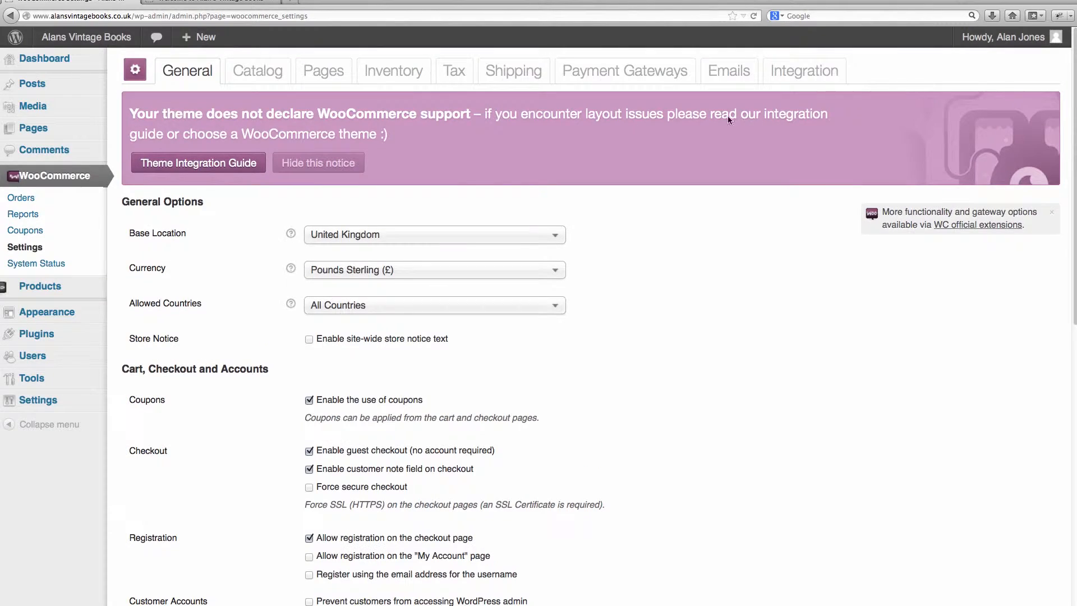
pyautogui.click(331, 162)
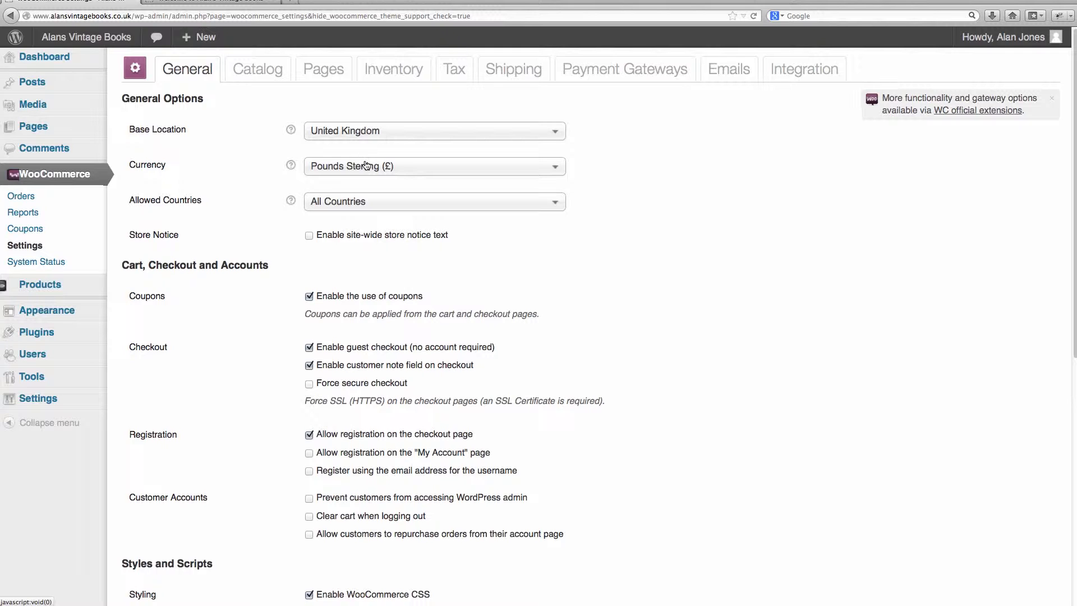
# Keep All Countries as the allowed countries, enable the site-wide store notice and check its full text.
pyautogui.scroll(-2, 214, 168)
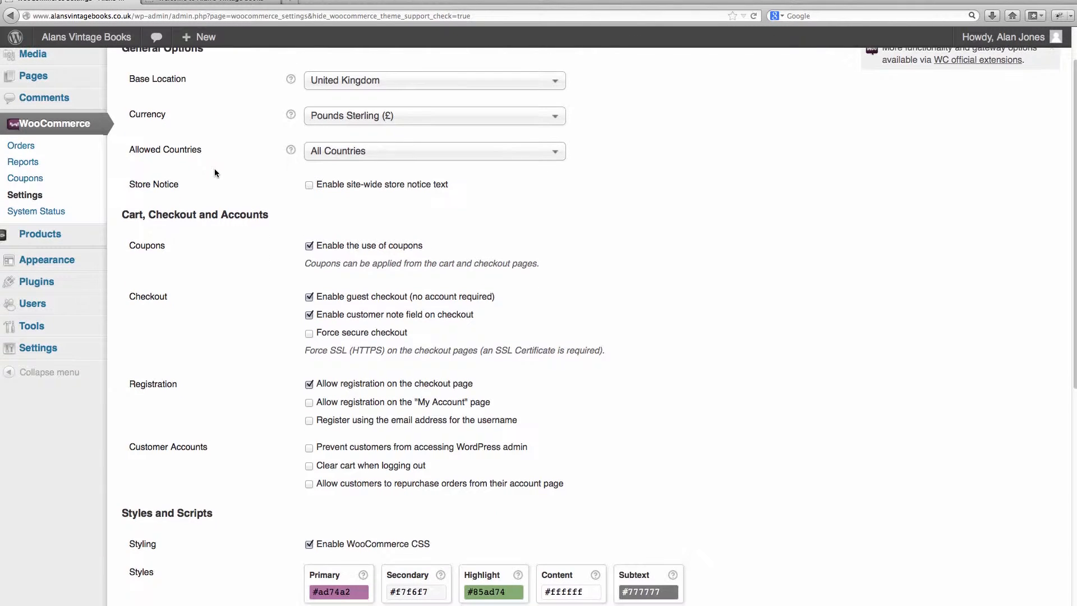
pyautogui.click(335, 162)
pyautogui.click(334, 164)
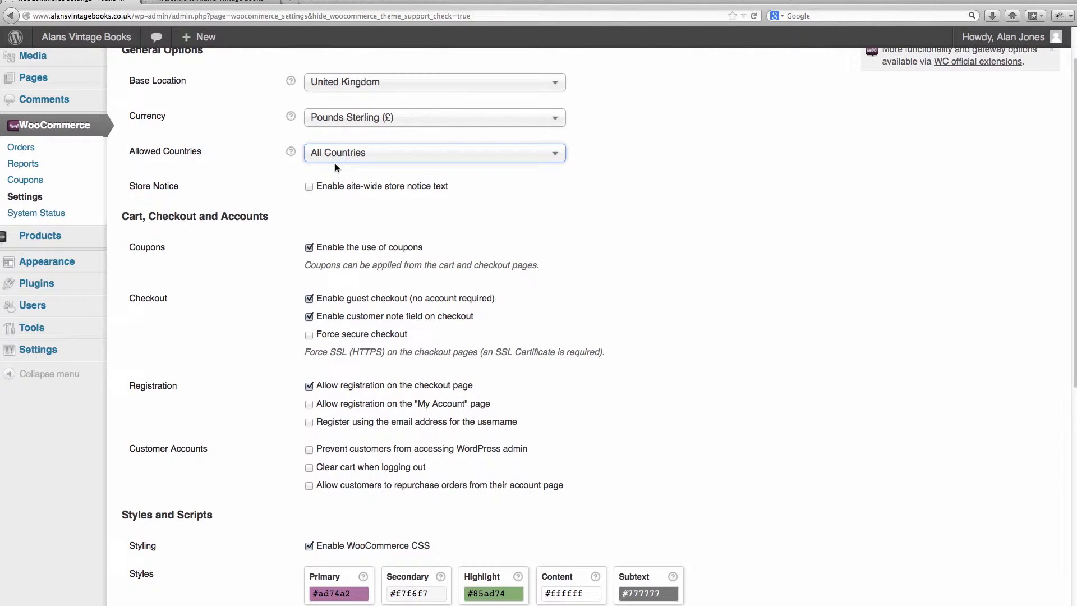
pyautogui.click(309, 186)
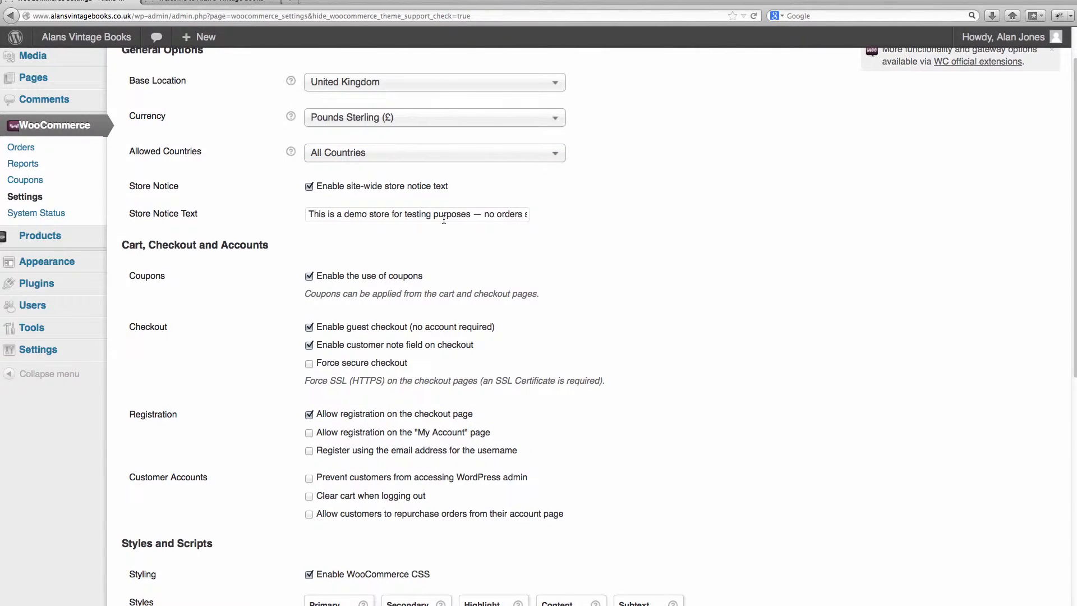
pyautogui.moveTo(443, 219); pyautogui.dragTo(558, 214)
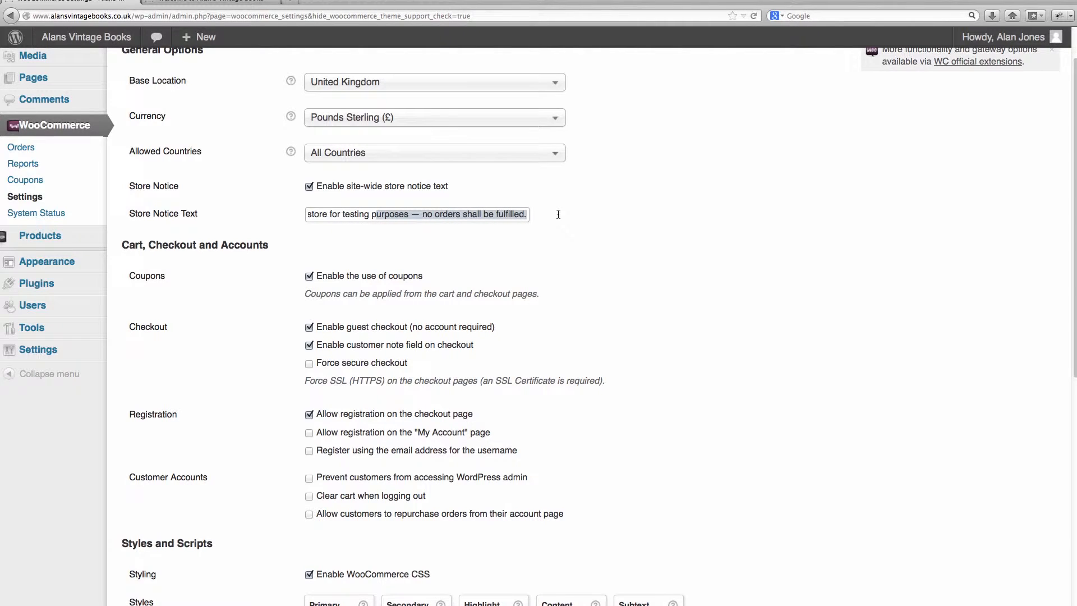
pyautogui.click(557, 214)
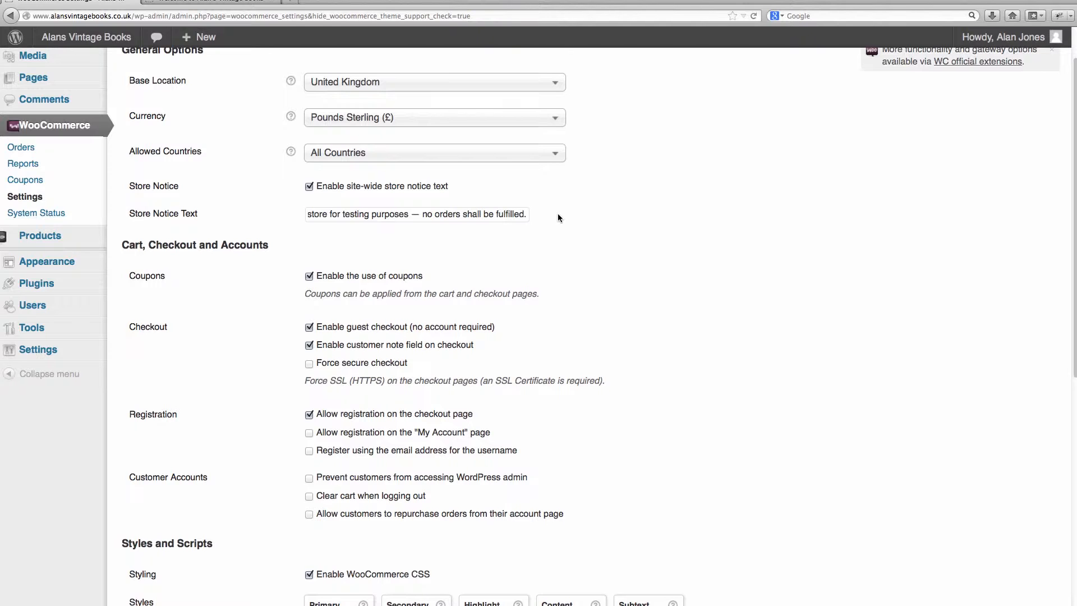
# Prevent customers from accessing WordPress admin, review the remaining general settings and save the changes.
pyautogui.scroll(-3, 557, 217)
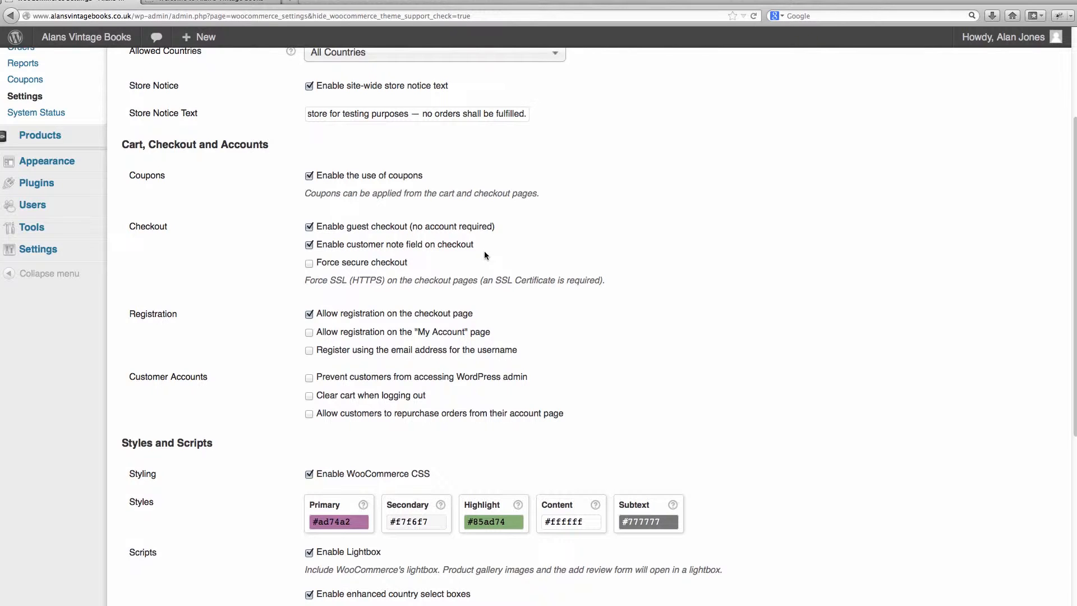
pyautogui.scroll(-1, 485, 255)
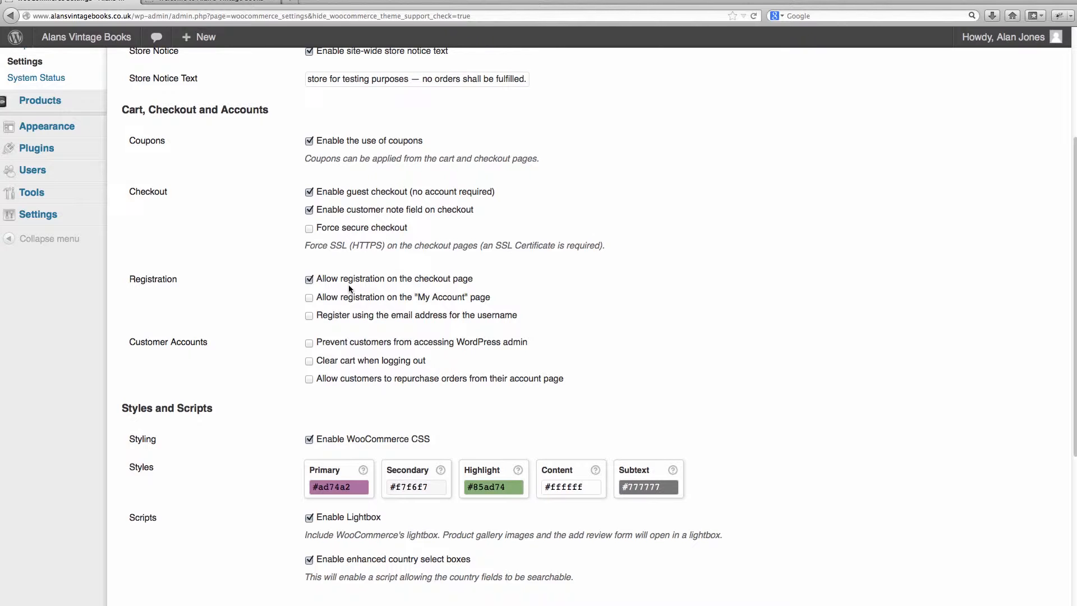
pyautogui.scroll(-2, 349, 288)
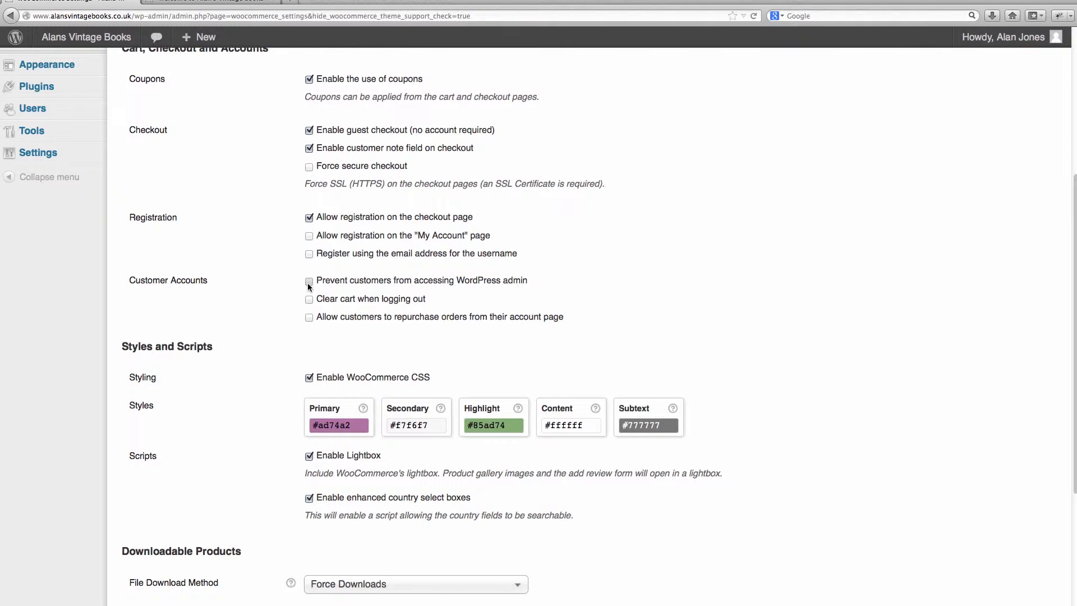
pyautogui.scroll(-4, 307, 283)
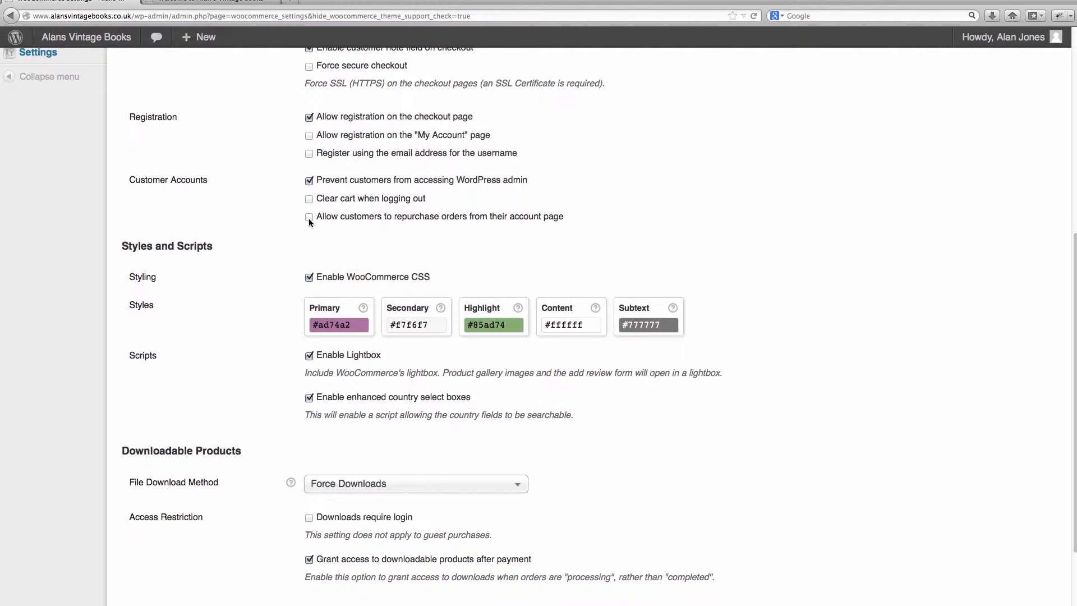
pyautogui.scroll(-4, 309, 222)
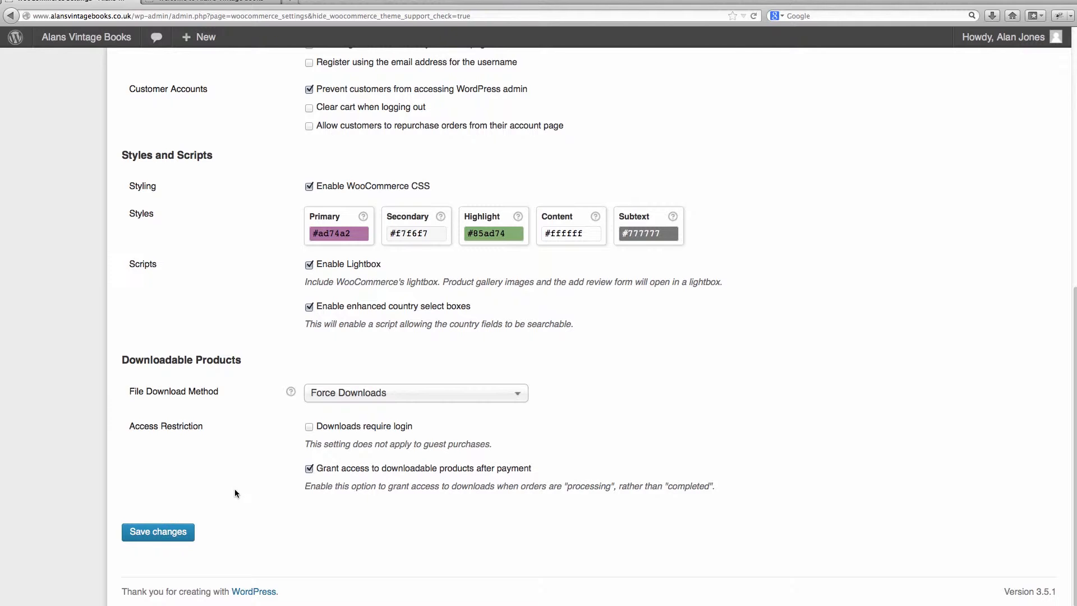
pyautogui.click(177, 533)
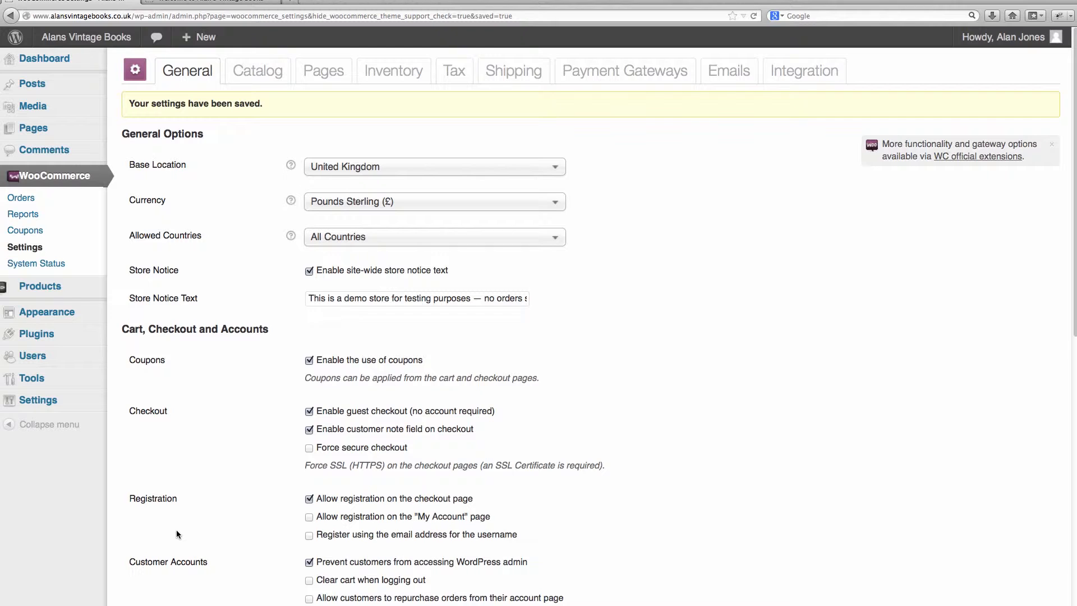
# Review the Catalog settings and keep the default product sorting at Default sorting (custom ordering + name).
pyautogui.click(254, 73)
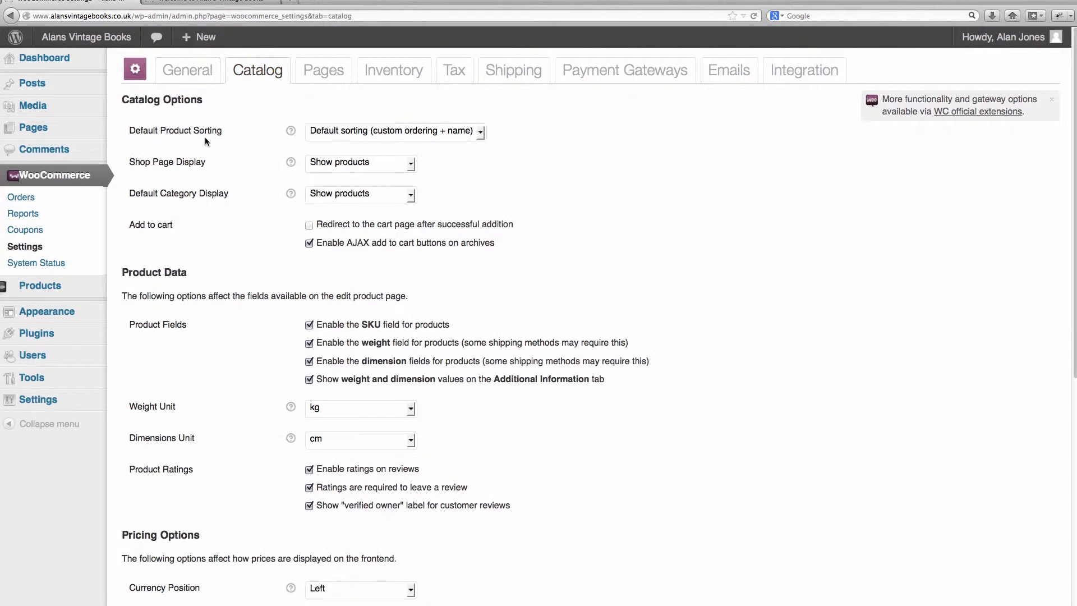
pyautogui.scroll(-10, 203, 138)
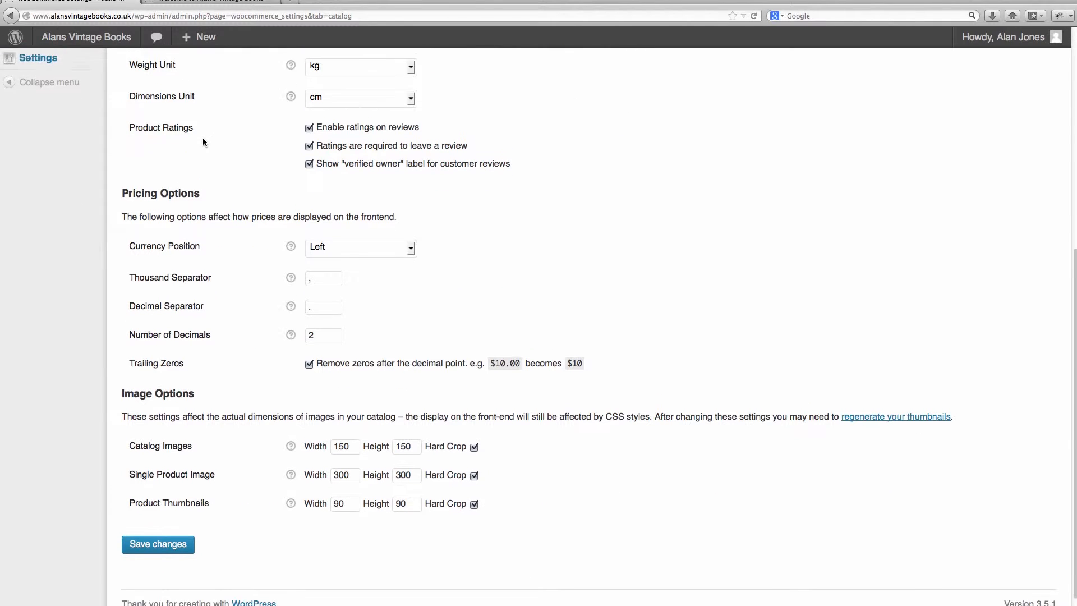
pyautogui.scroll(8, 203, 137)
pyautogui.scroll(3, 203, 142)
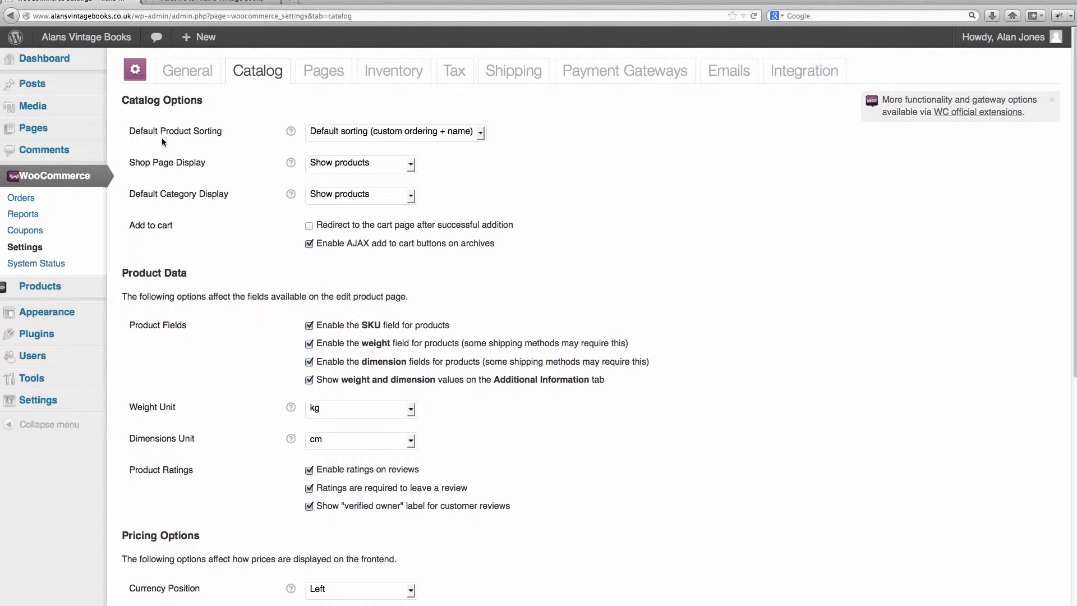
pyautogui.click(402, 132)
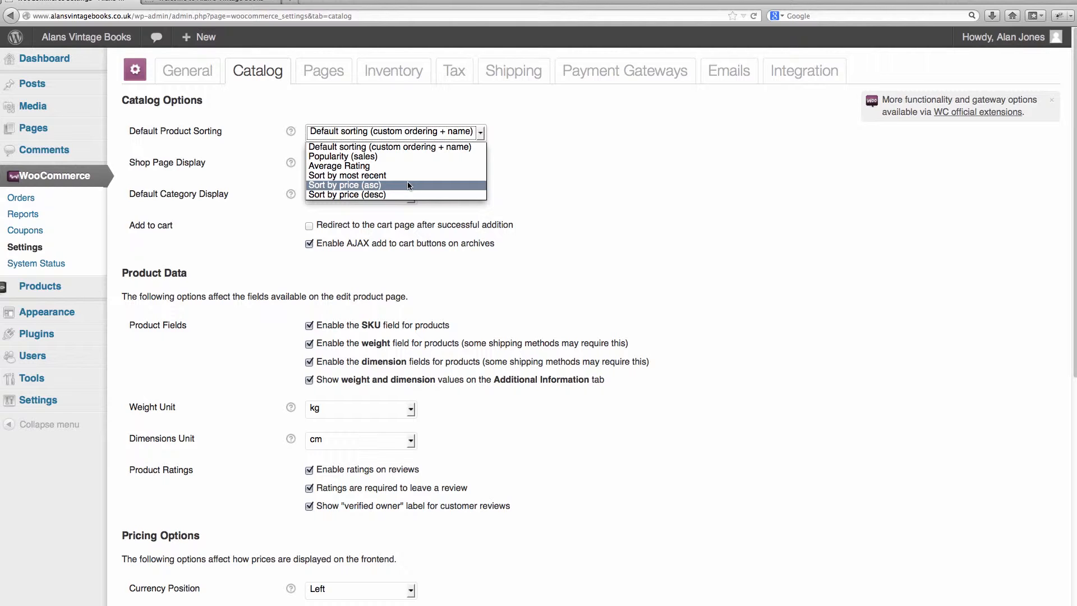
pyautogui.click(407, 147)
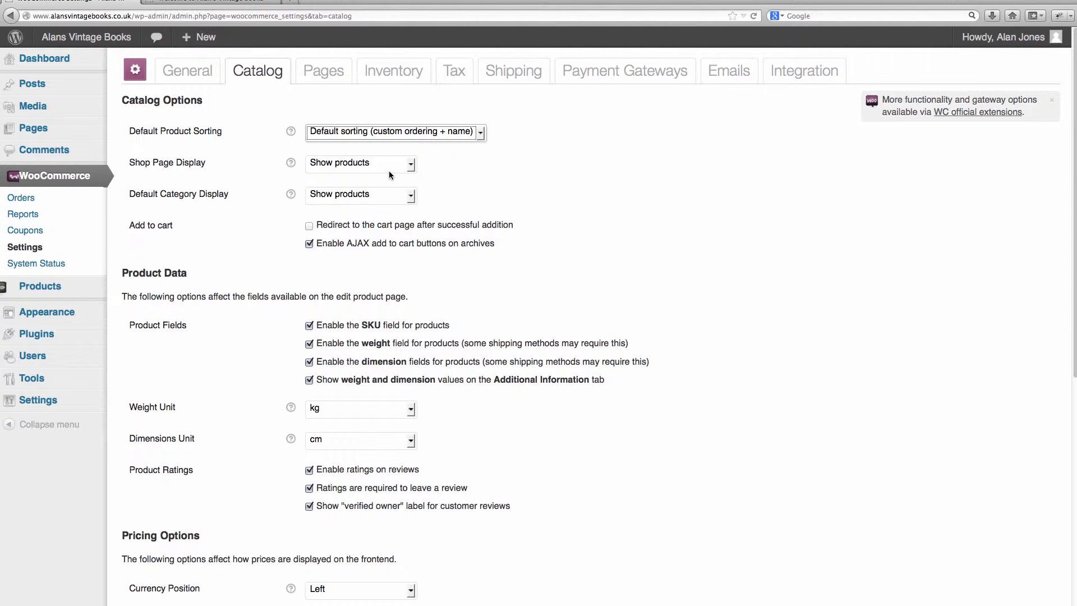
# Keep both the Shop Page Display and the Default Category Display at Show products.
pyautogui.click(391, 171)
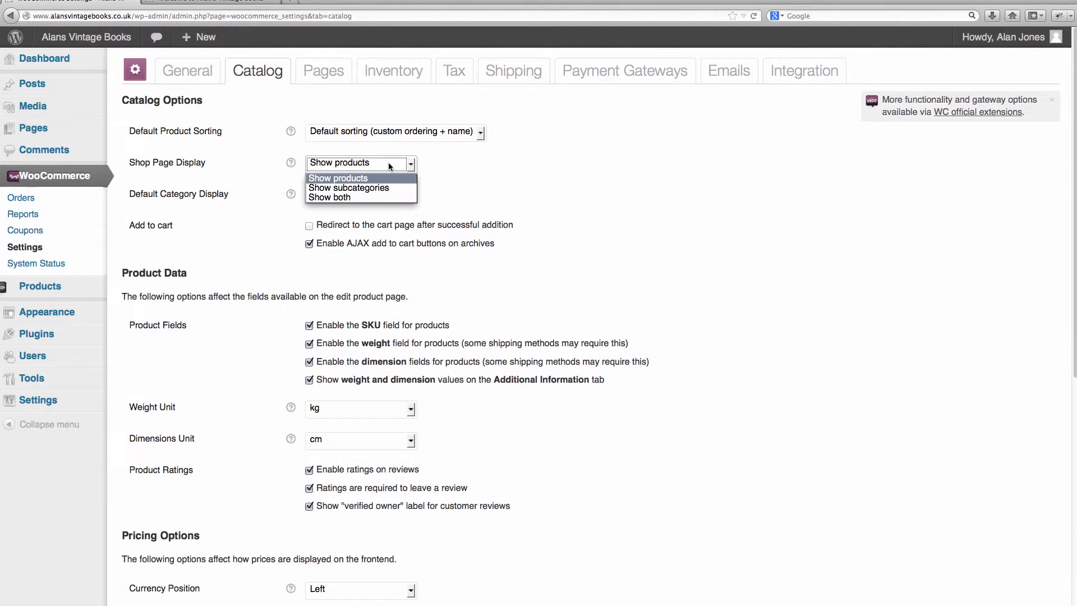
pyautogui.click(390, 178)
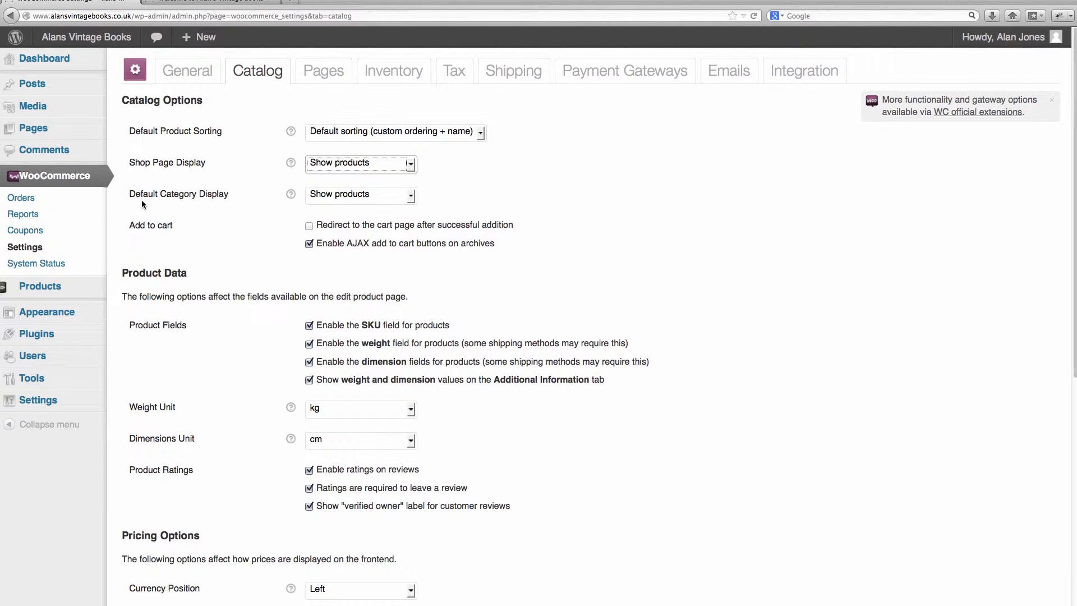
pyautogui.click(392, 198)
pyautogui.click(391, 198)
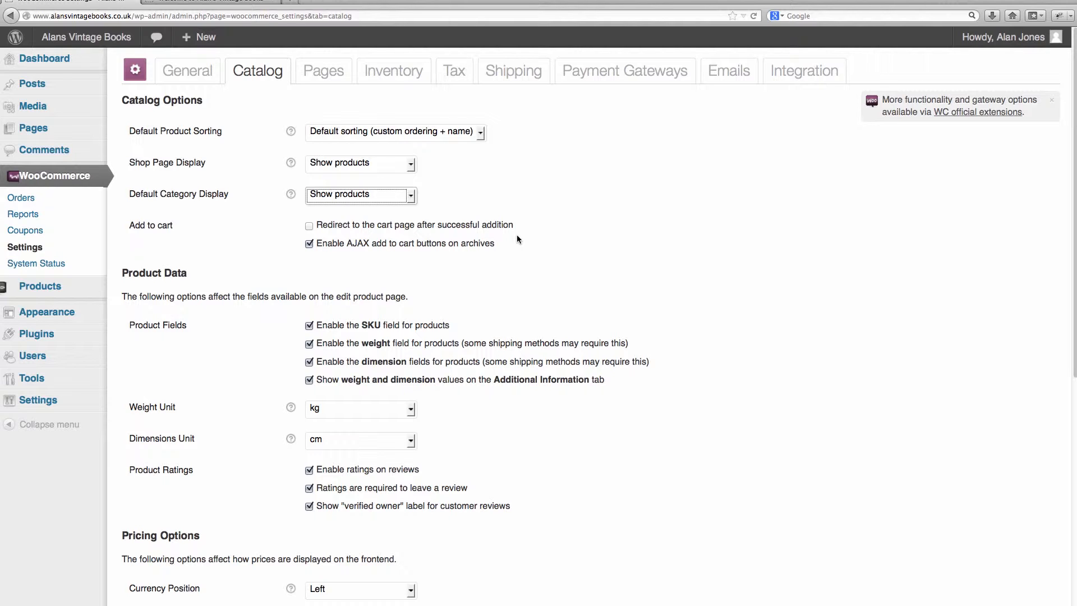
# Review the product data options, keeping the weight unit at kg and the dimensions unit at cm.
pyautogui.scroll(-3, 155, 101)
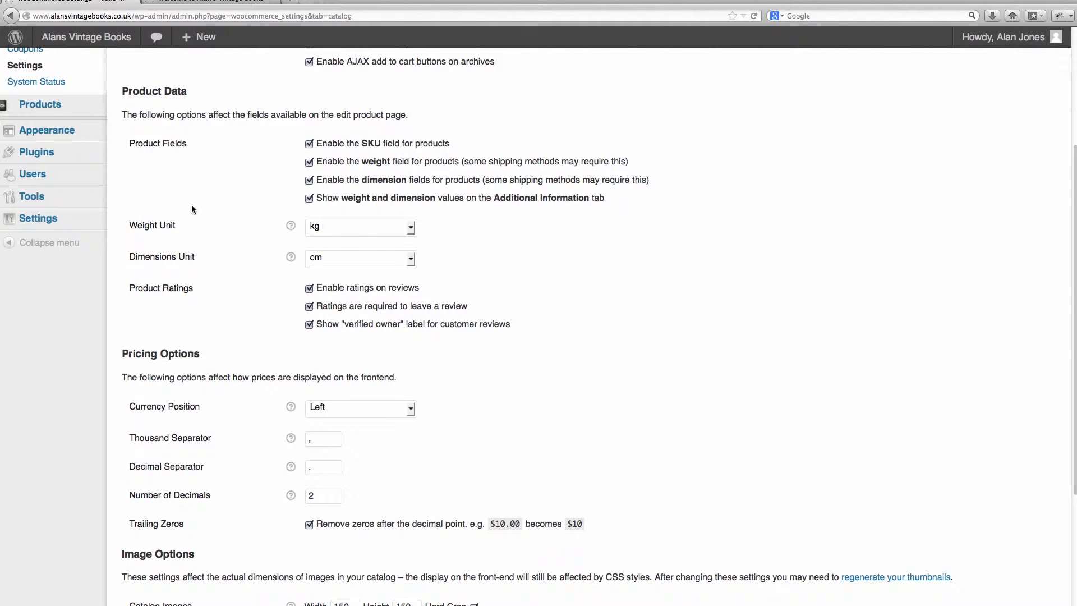
pyautogui.scroll(-5, 192, 206)
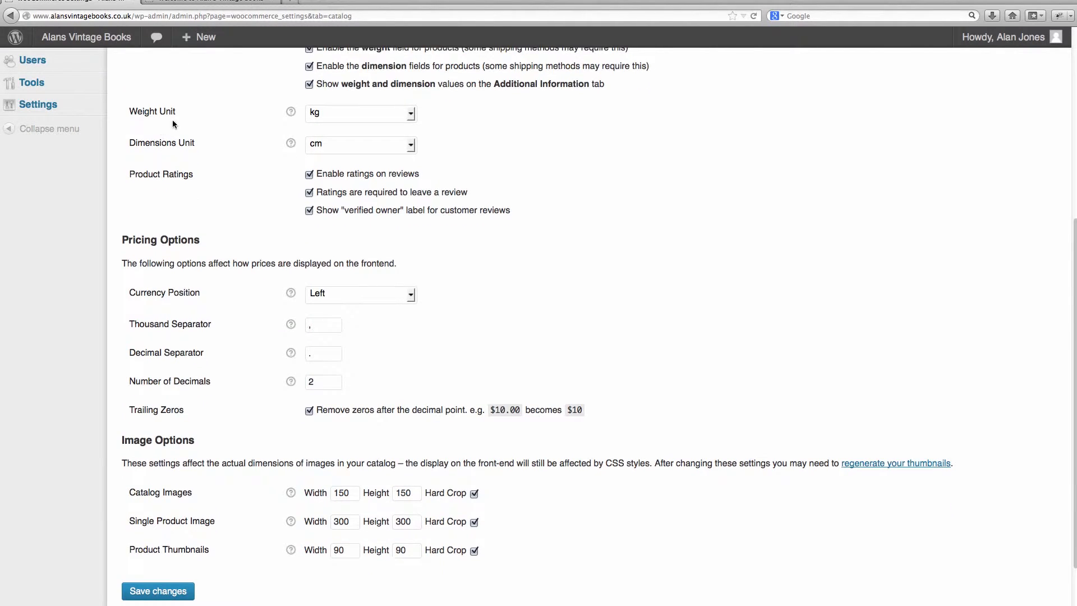
pyautogui.click(412, 117)
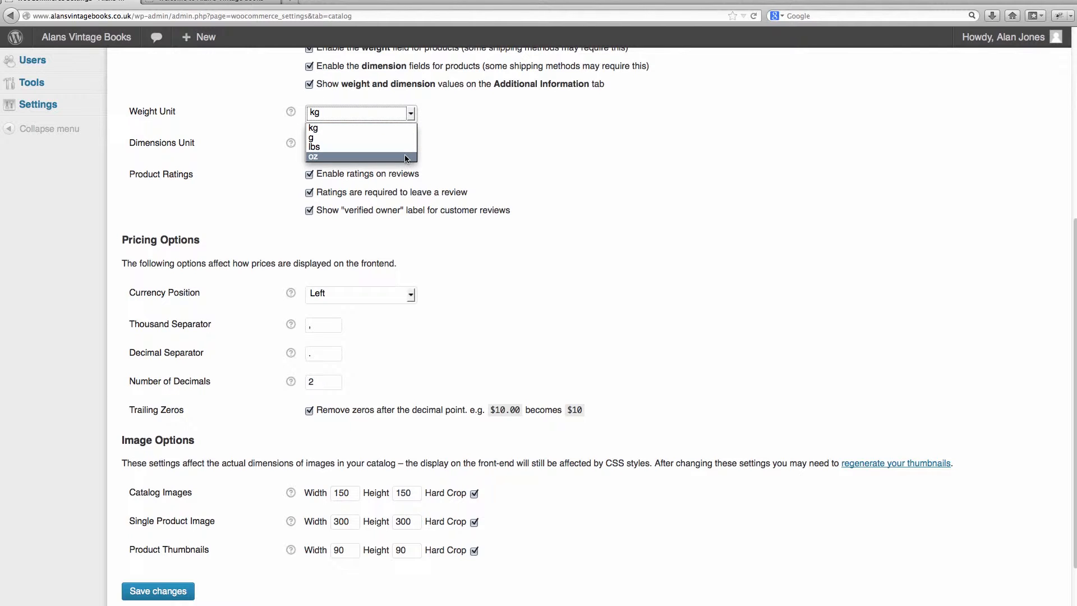
pyautogui.click(454, 138)
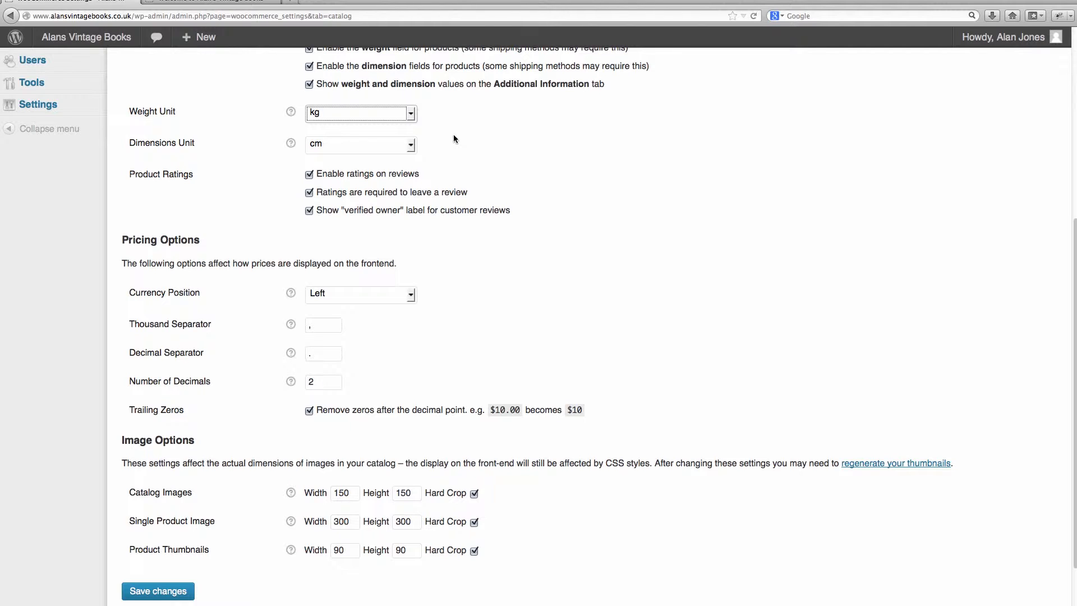
pyautogui.click(359, 150)
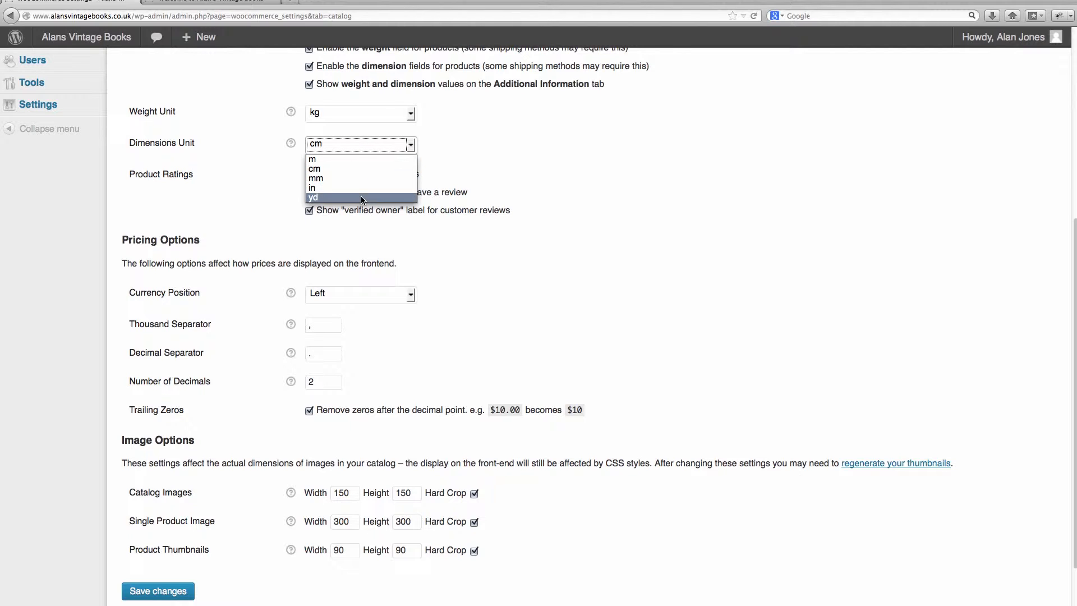
pyautogui.click(370, 169)
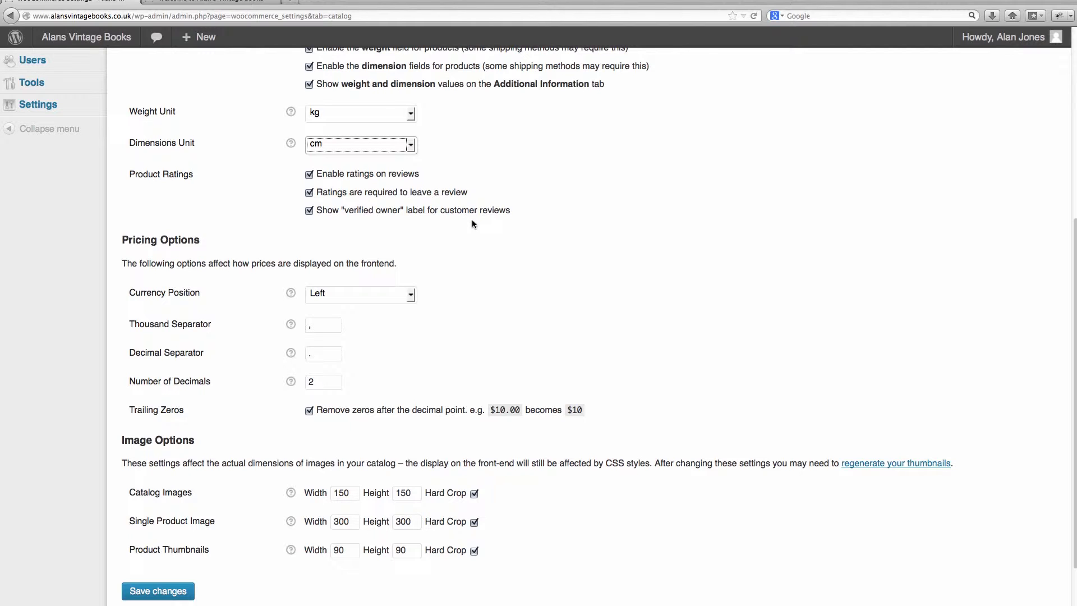
# Turn off the removal of trailing zeros after the decimal point in prices and save the Catalog settings.
pyautogui.scroll(-2, 472, 224)
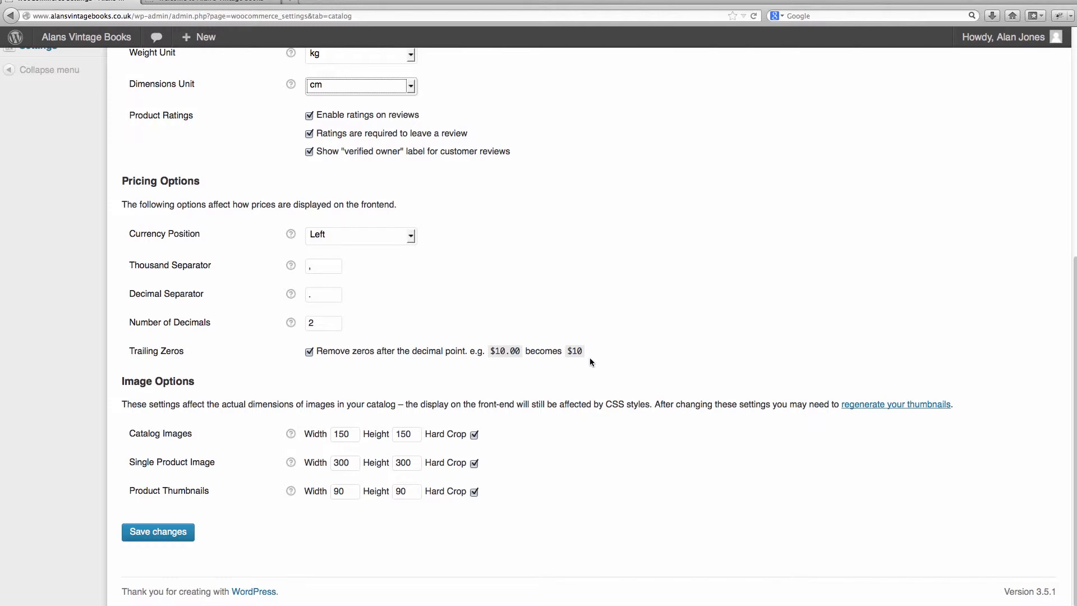
pyautogui.click(309, 353)
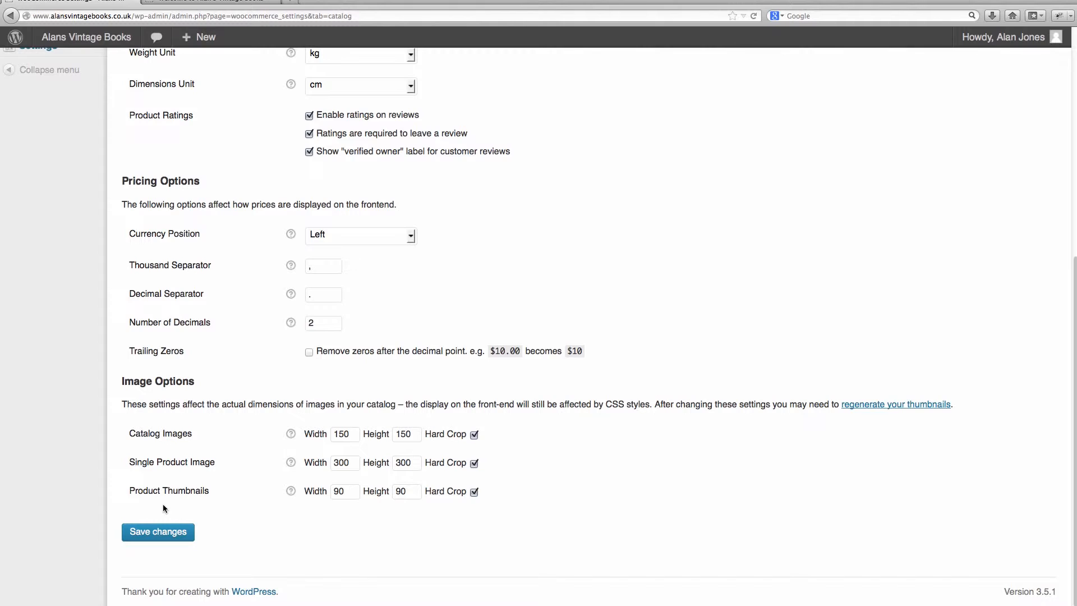
pyautogui.click(167, 537)
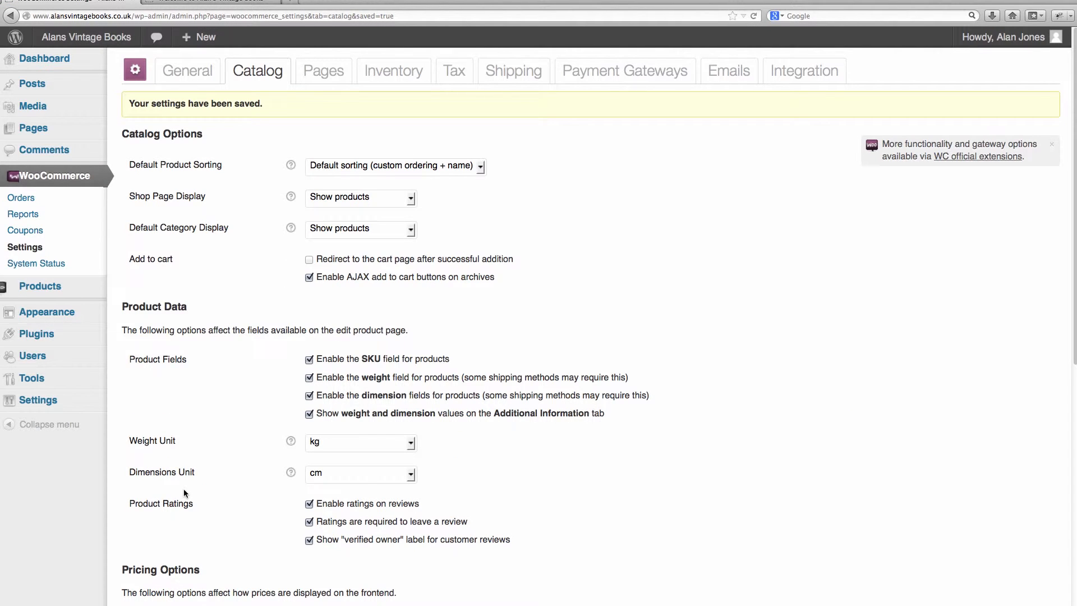
# Open the WooCommerce Pages settings and clear the Shop Base Page selection.
pyautogui.click(334, 73)
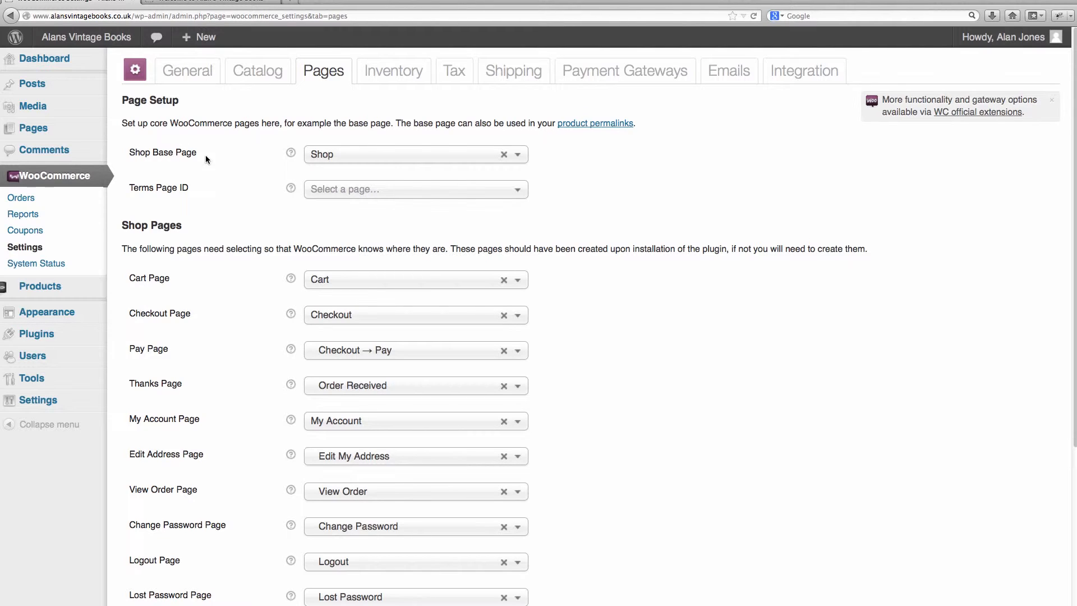
pyautogui.click(376, 160)
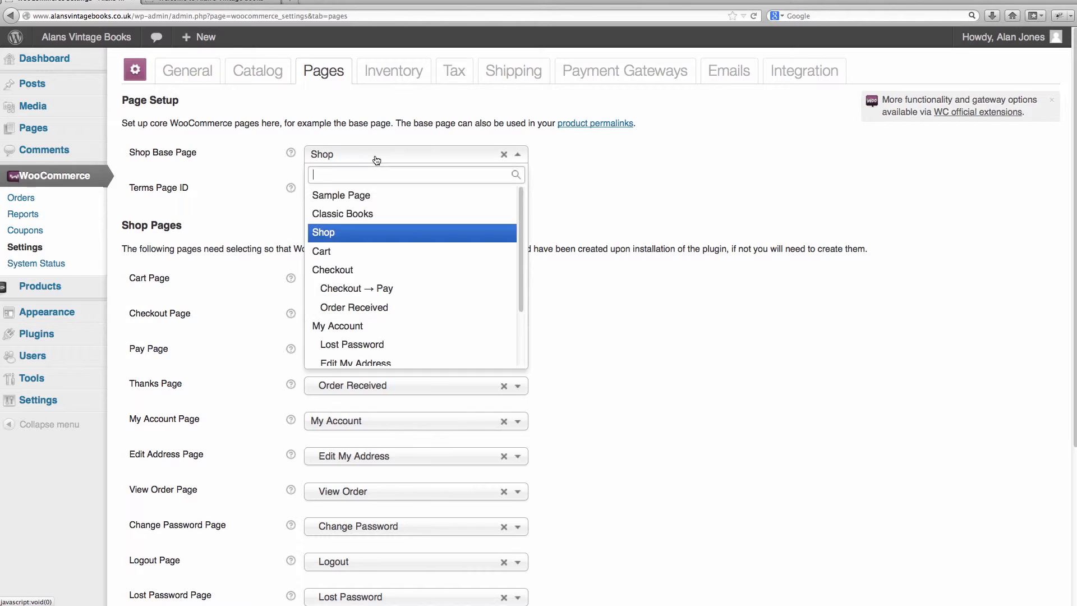
pyautogui.click(504, 154)
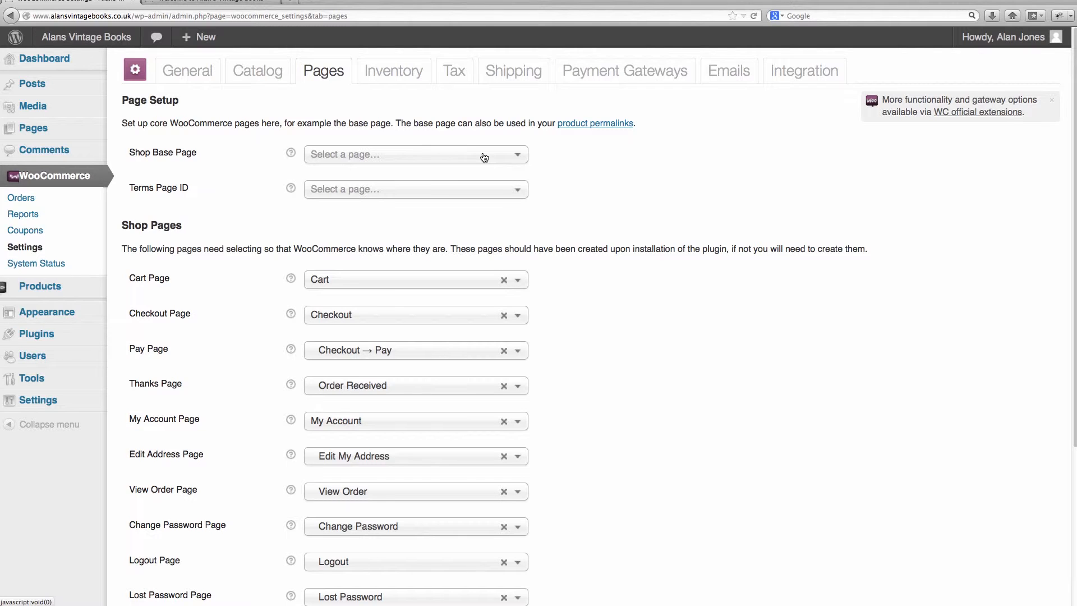
# Check the pages available for the Terms Page ID and leave it without a selection.
pyautogui.scroll(-1, 210, 179)
pyautogui.click(483, 155)
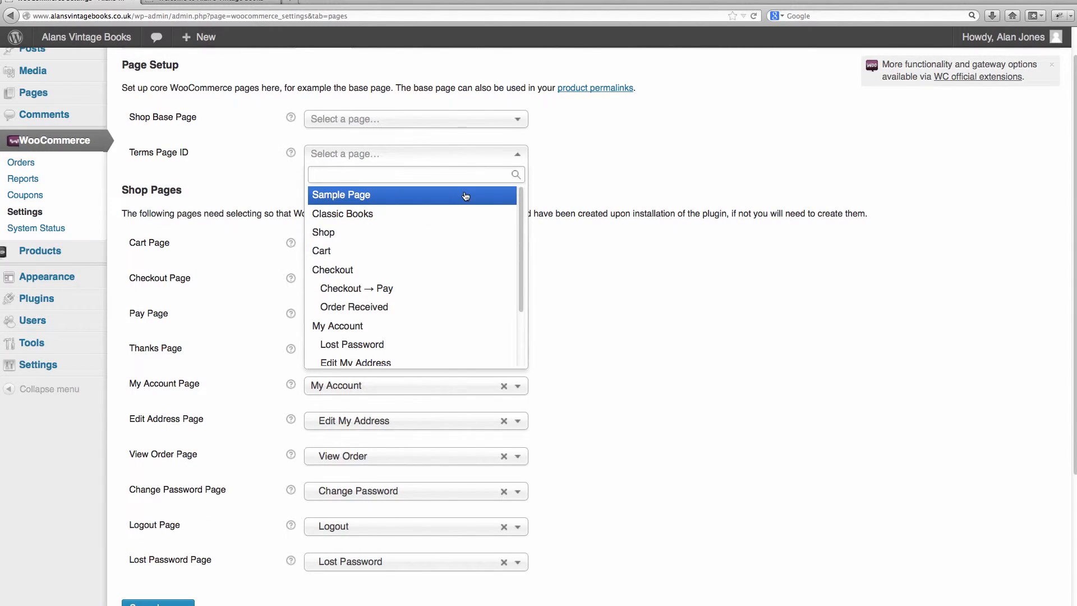
pyautogui.scroll(-2, 465, 194)
pyautogui.scroll(3, 467, 197)
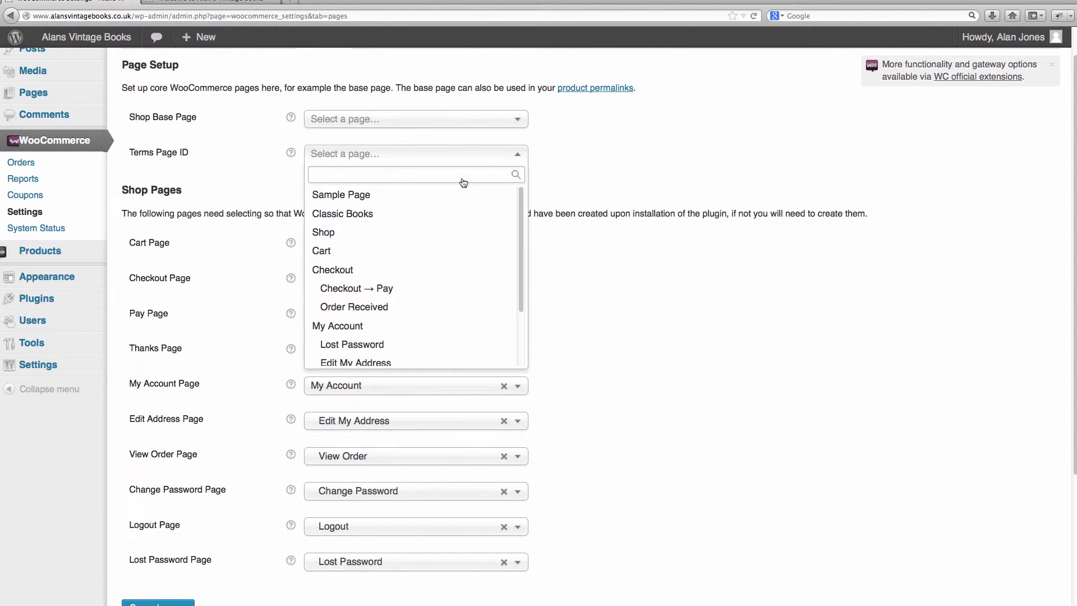
pyautogui.click(461, 139)
# Review the pages assigned under Shop Pages and save the Pages settings.
pyautogui.scroll(-3, 228, 238)
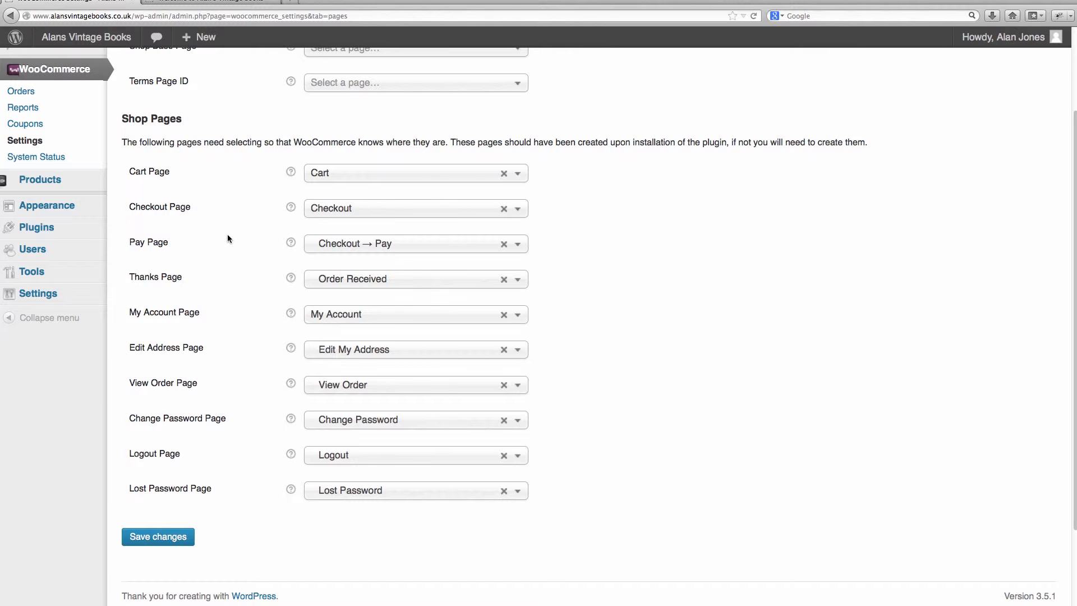
pyautogui.scroll(-1, 227, 239)
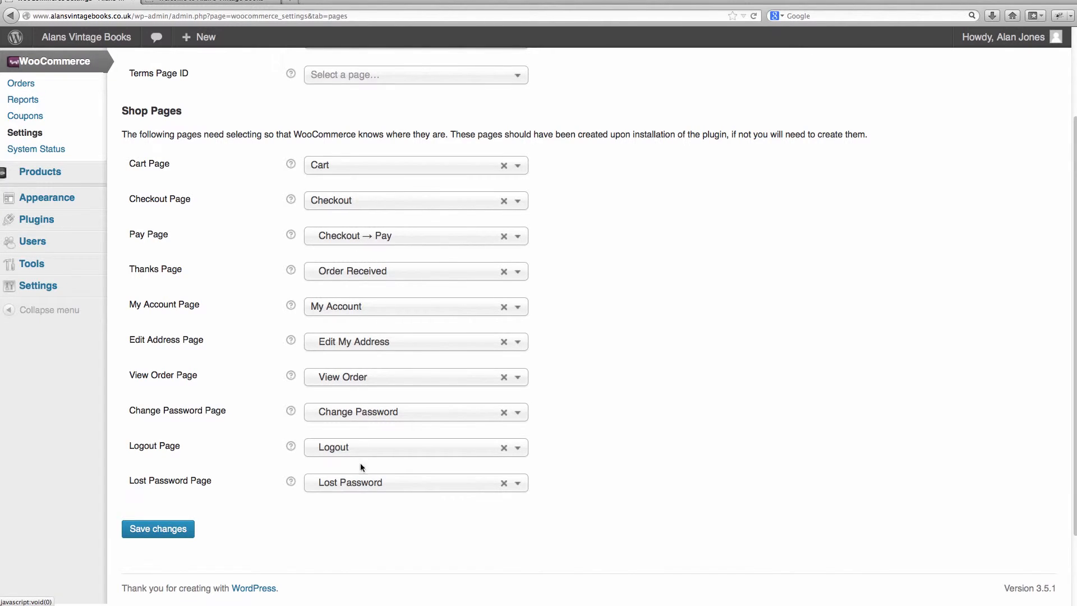
pyautogui.click(173, 531)
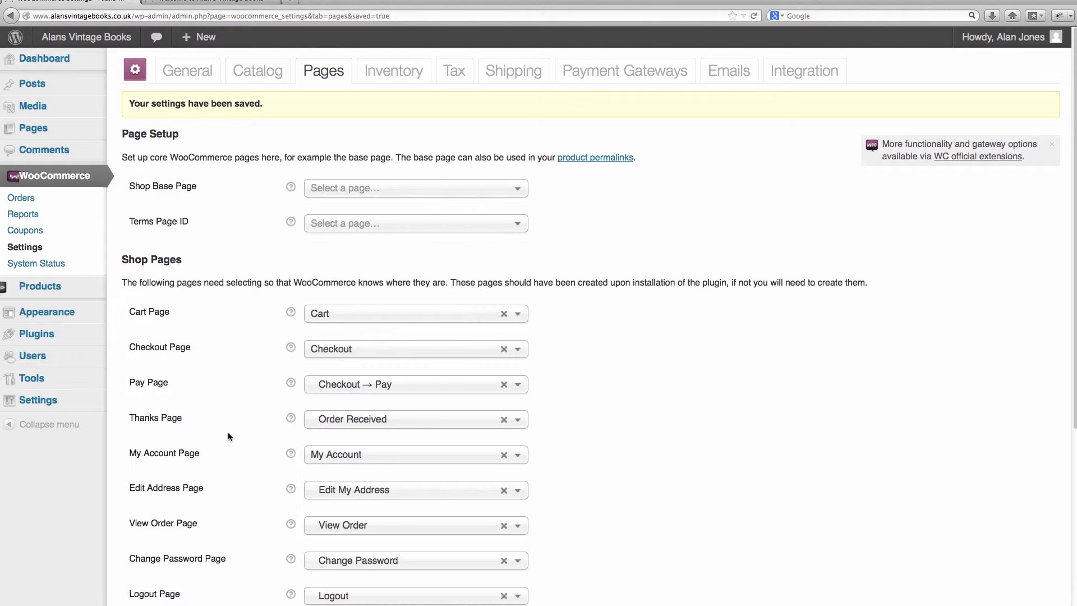
# Open the Inventory settings and set the low stock threshold to 1.
pyautogui.click(387, 71)
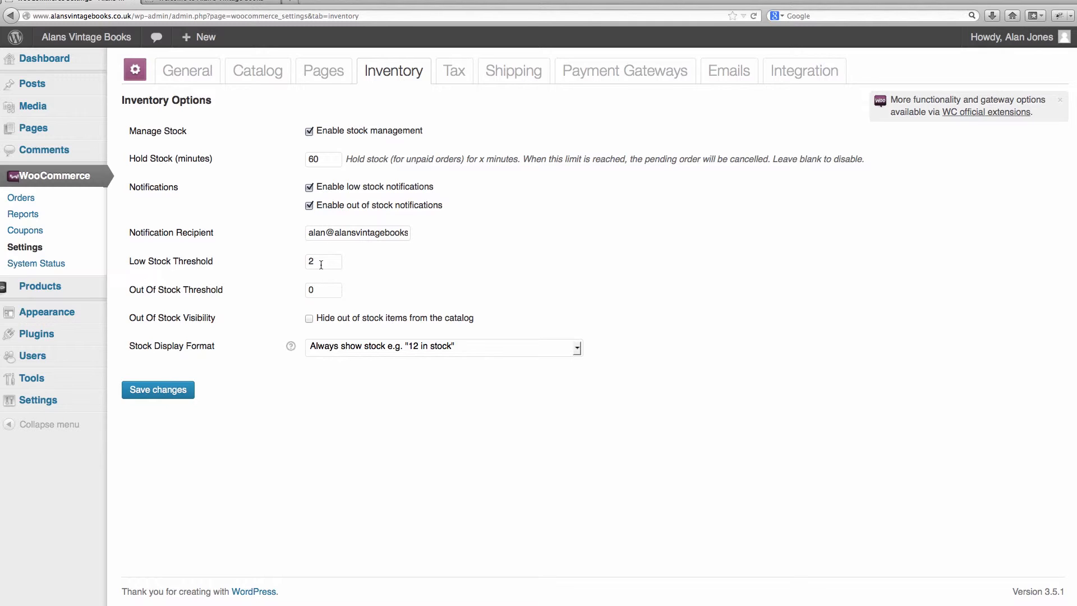
pyautogui.moveTo(321, 265); pyautogui.dragTo(298, 264)
pyautogui.write('1')
# Set the stock display format to only show stock when low and save the Inventory settings.
pyautogui.click(159, 349)
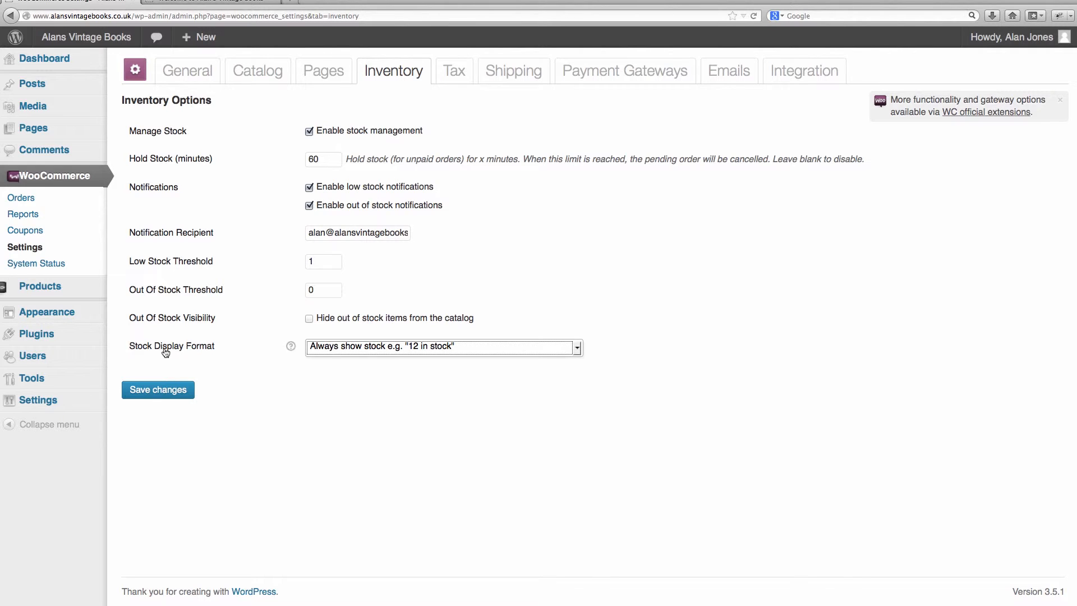
pyautogui.click(359, 352)
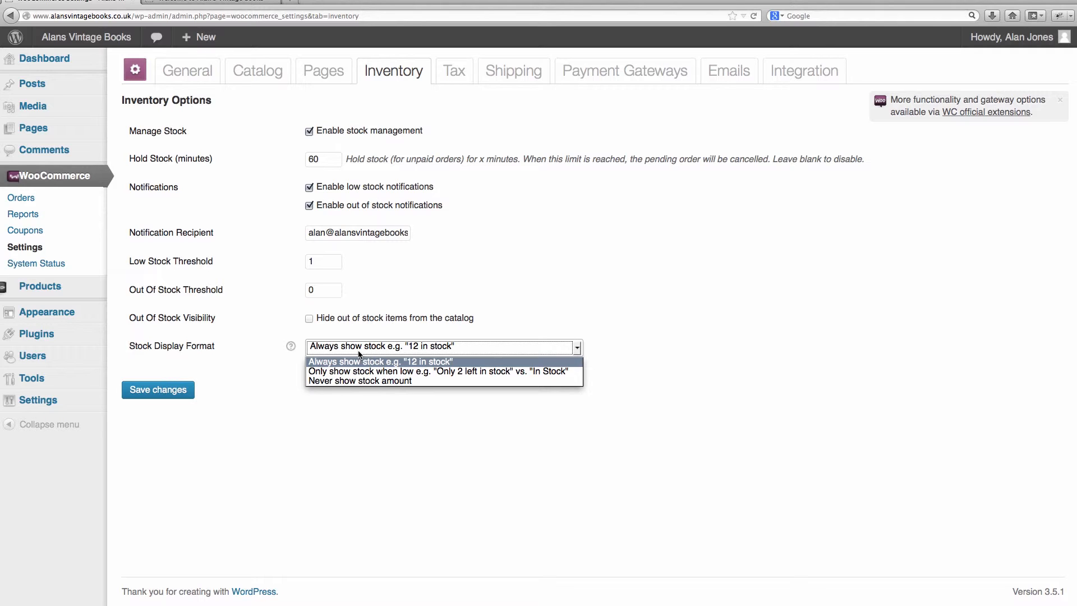
pyautogui.click(359, 372)
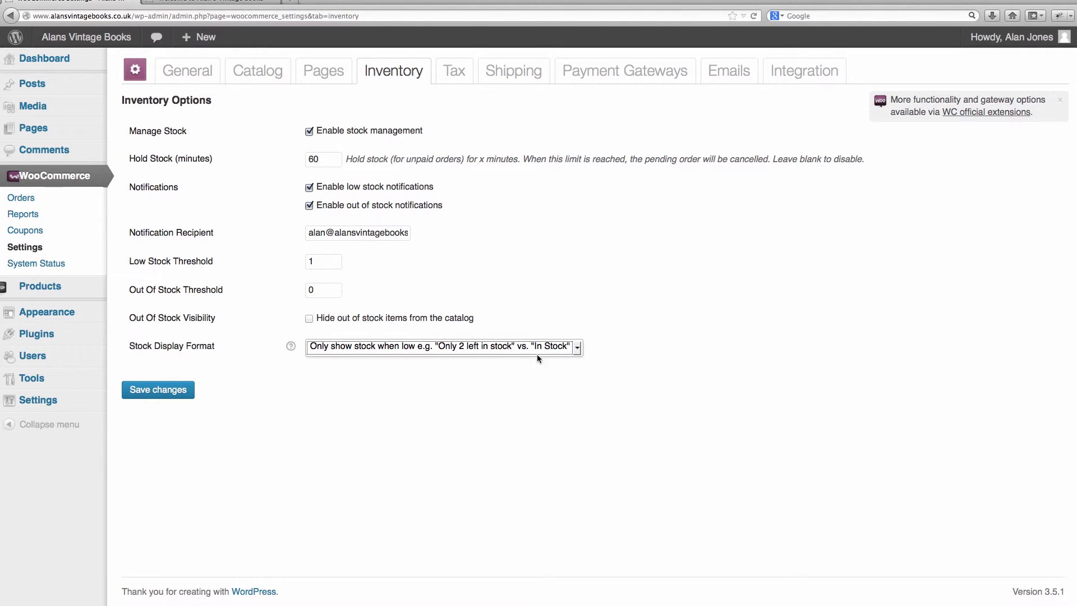
pyautogui.click(179, 392)
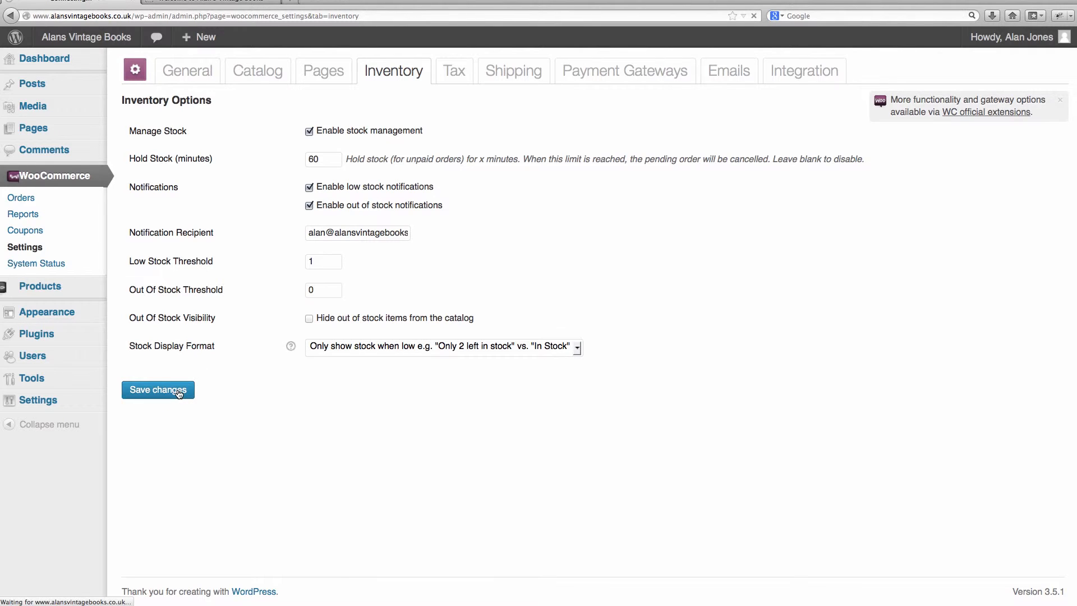
# In the Tax settings, enable taxes and tax calculations with prices entered inclusive of tax, based on the customer shipping address.
pyautogui.click(457, 72)
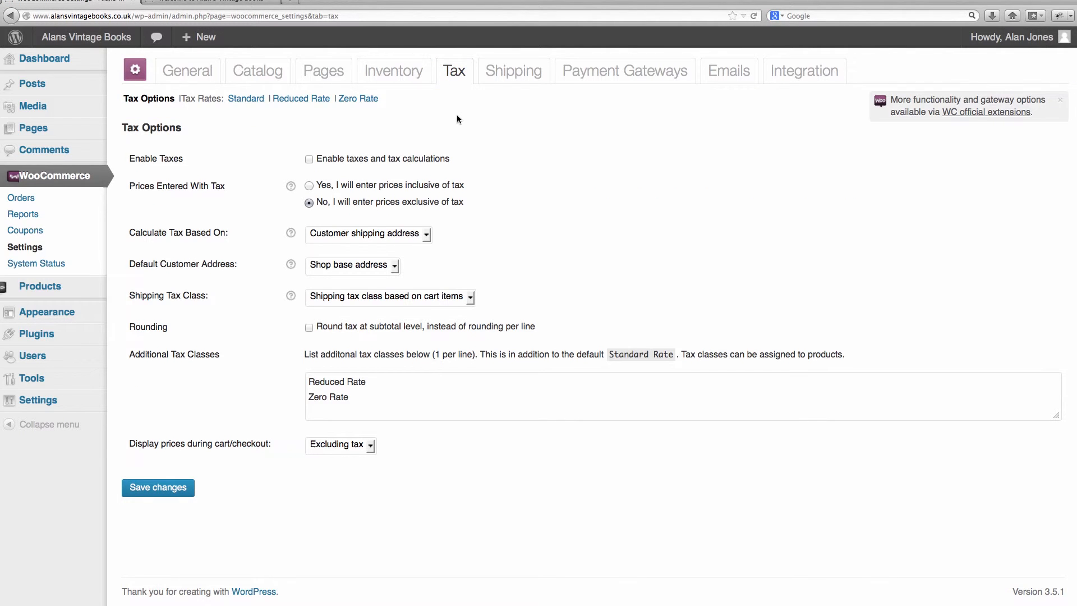
pyautogui.click(309, 162)
pyautogui.click(368, 238)
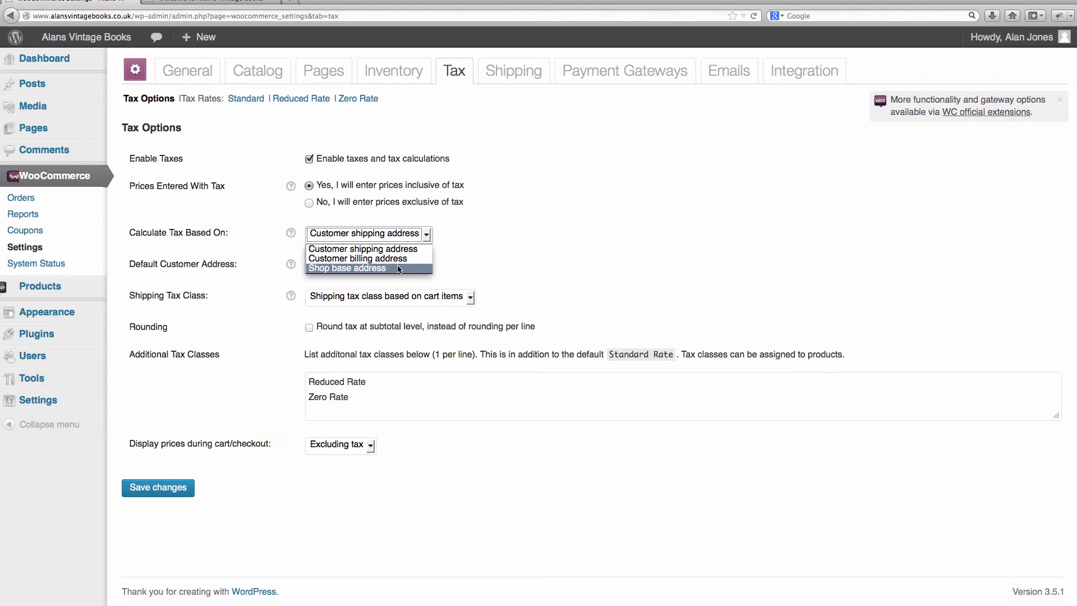
pyautogui.click(394, 249)
# Keep the default customer address at Shop base address and the shipping tax class based on cart items.
pyautogui.click(324, 270)
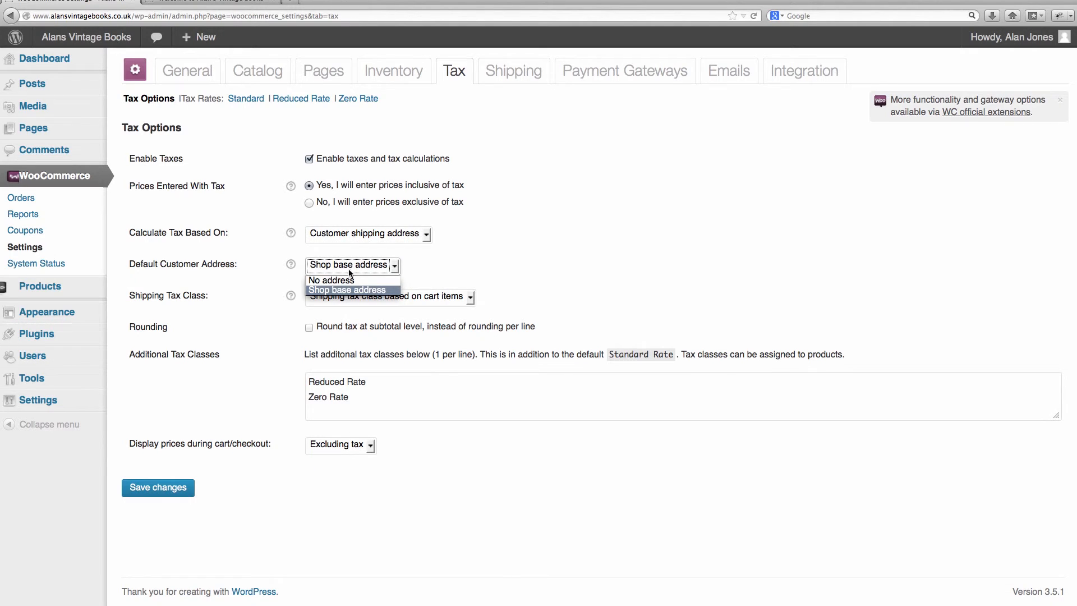
pyautogui.click(373, 270)
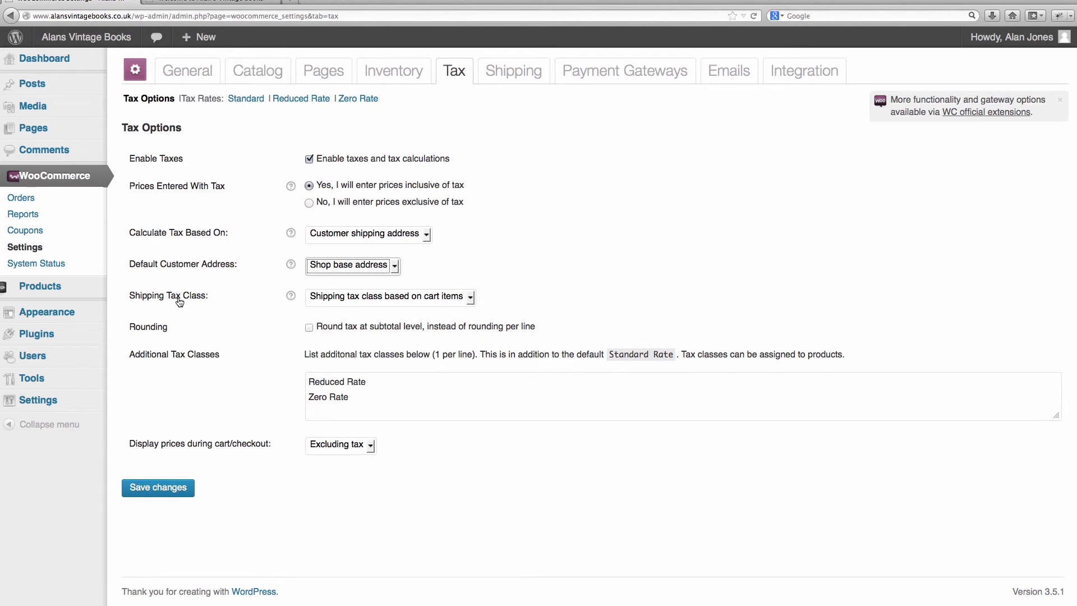
pyautogui.click(334, 301)
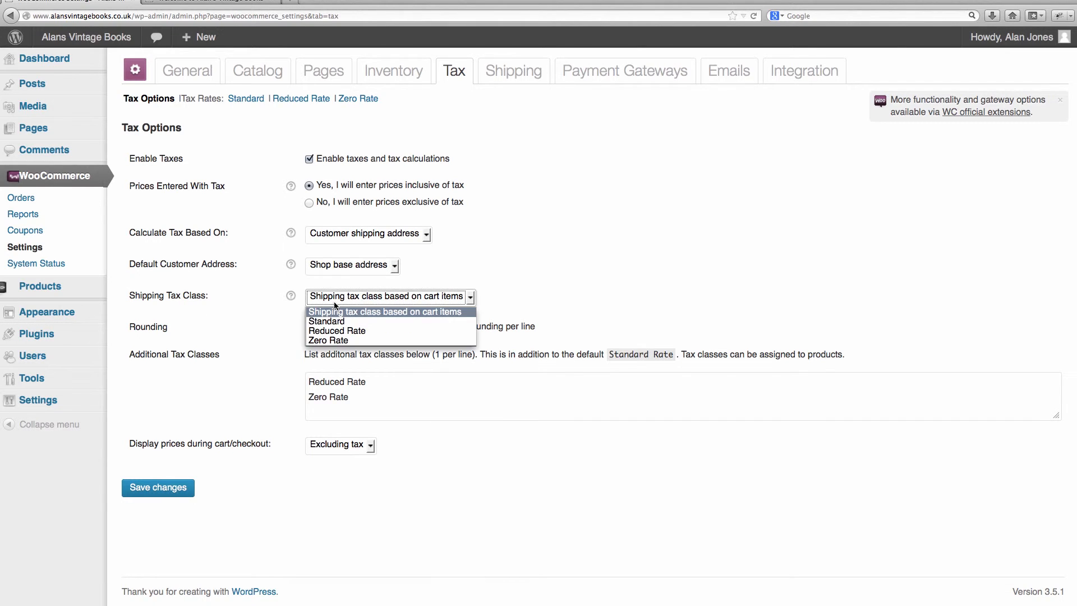
pyautogui.click(381, 312)
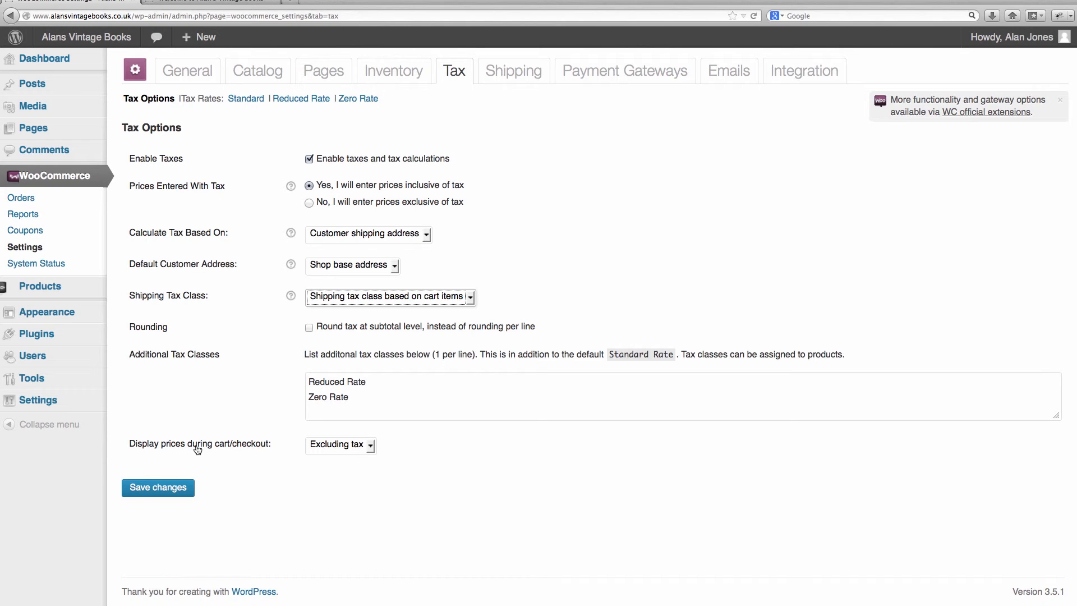
# Display prices during cart and checkout including tax and save the tax options.
pyautogui.click(341, 445)
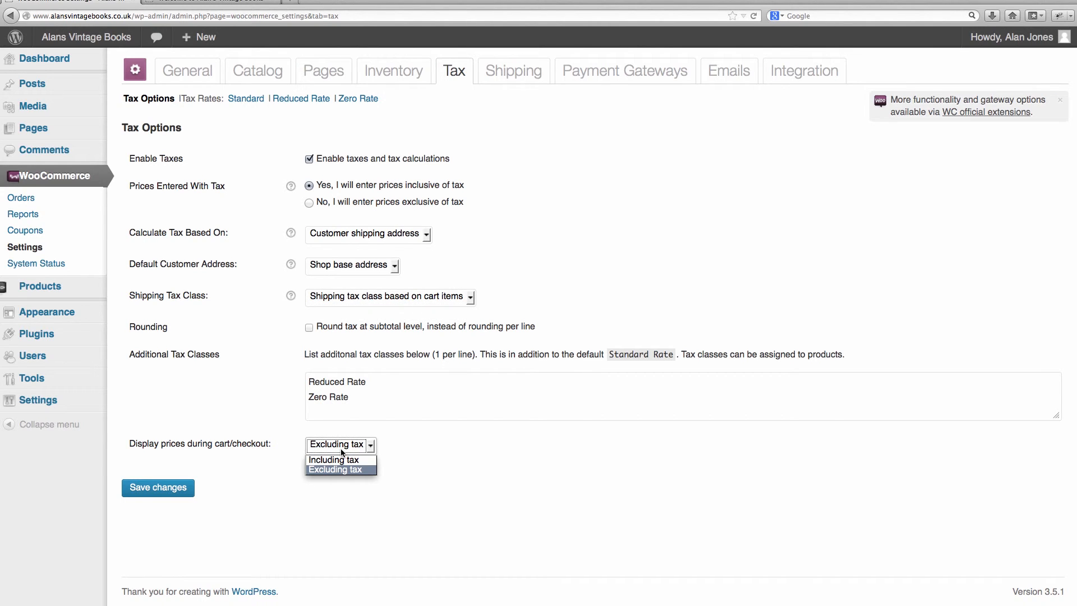
pyautogui.click(343, 460)
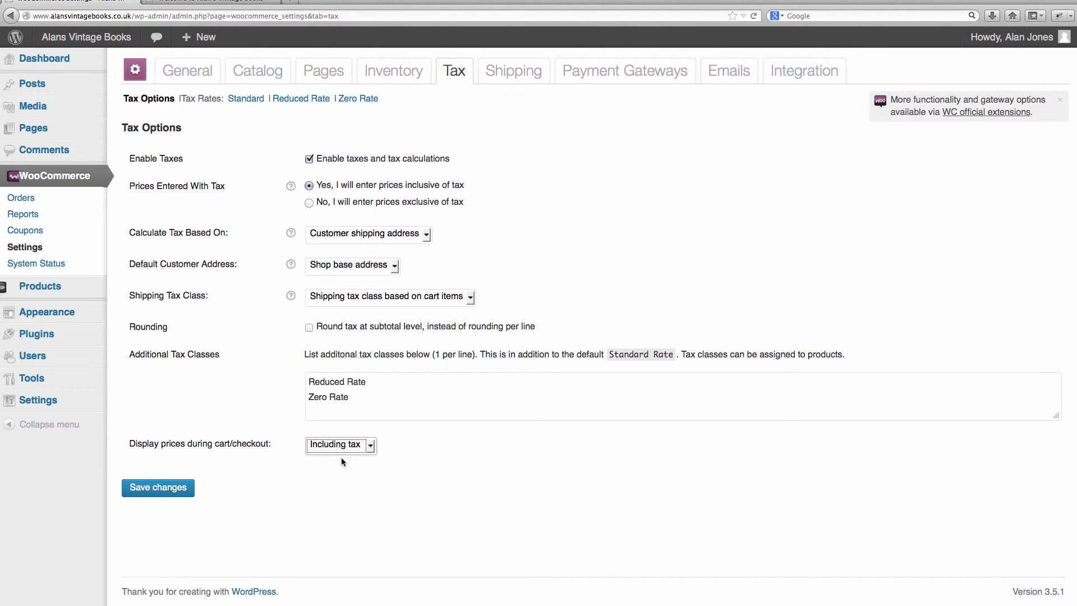
pyautogui.click(190, 488)
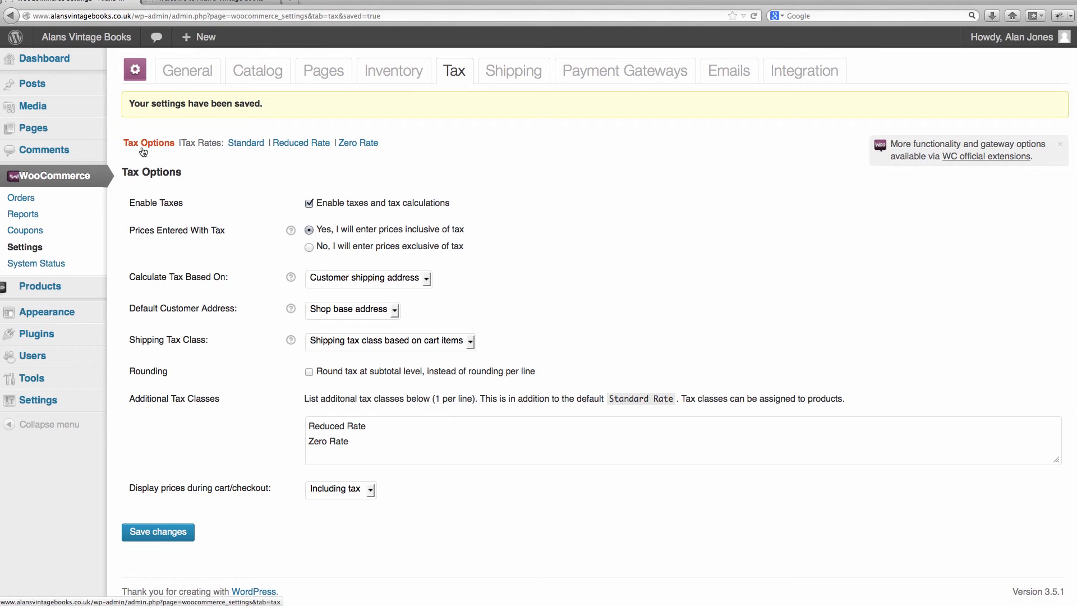
# Add a tax rate row to the Standard class, leaving its state code, ZIP/postcode and city unspecified.
pyautogui.click(245, 143)
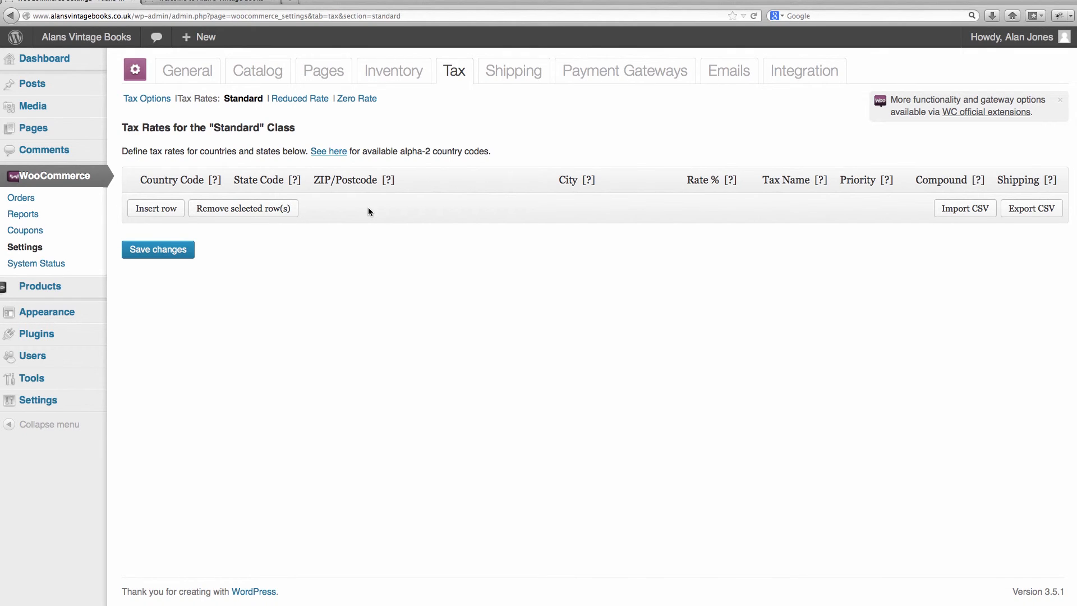
pyautogui.click(152, 209)
pyautogui.click(184, 204)
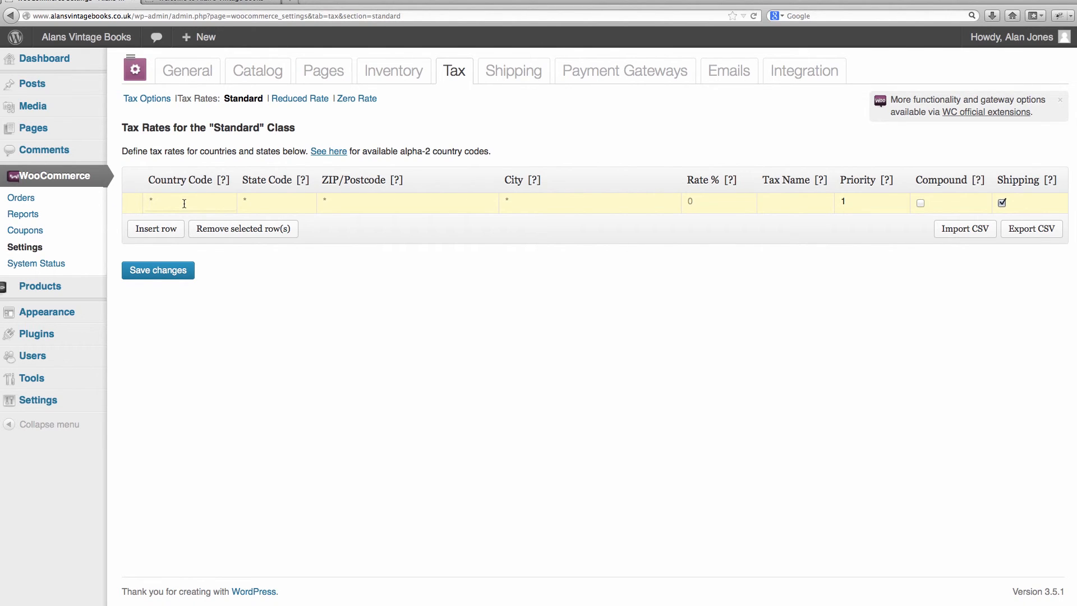
pyautogui.click(266, 204)
pyautogui.click(353, 205)
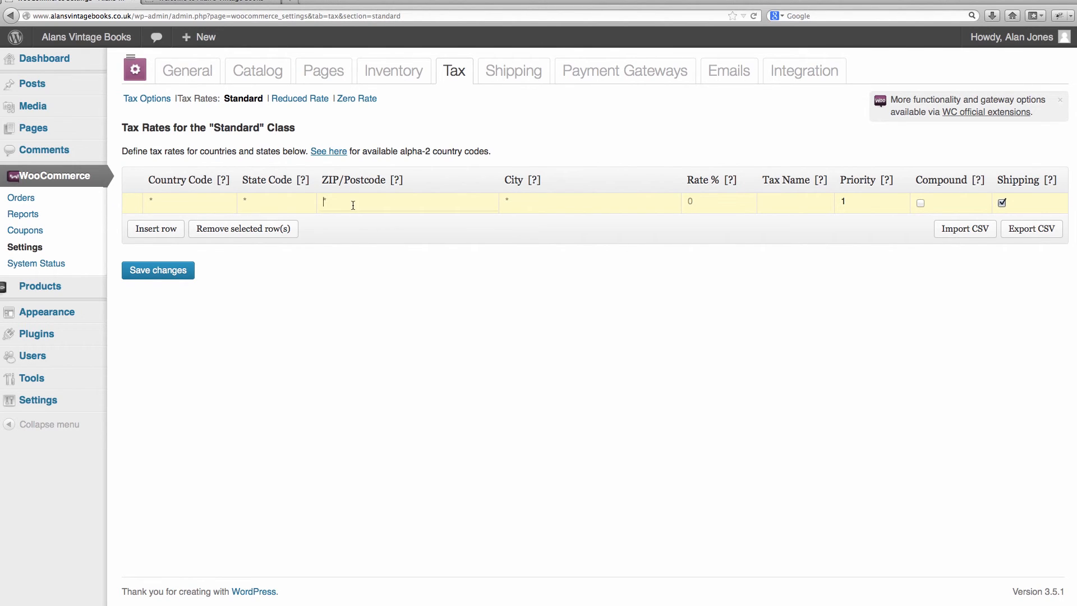
pyautogui.click(551, 204)
# Give the new Standard tax row a 20 % rate, tax name VAT and country code GB, and save the rates.
pyautogui.click(784, 203)
pyautogui.click(731, 207)
pyautogui.write('20')
pyautogui.click(788, 205)
pyautogui.write('VAT')
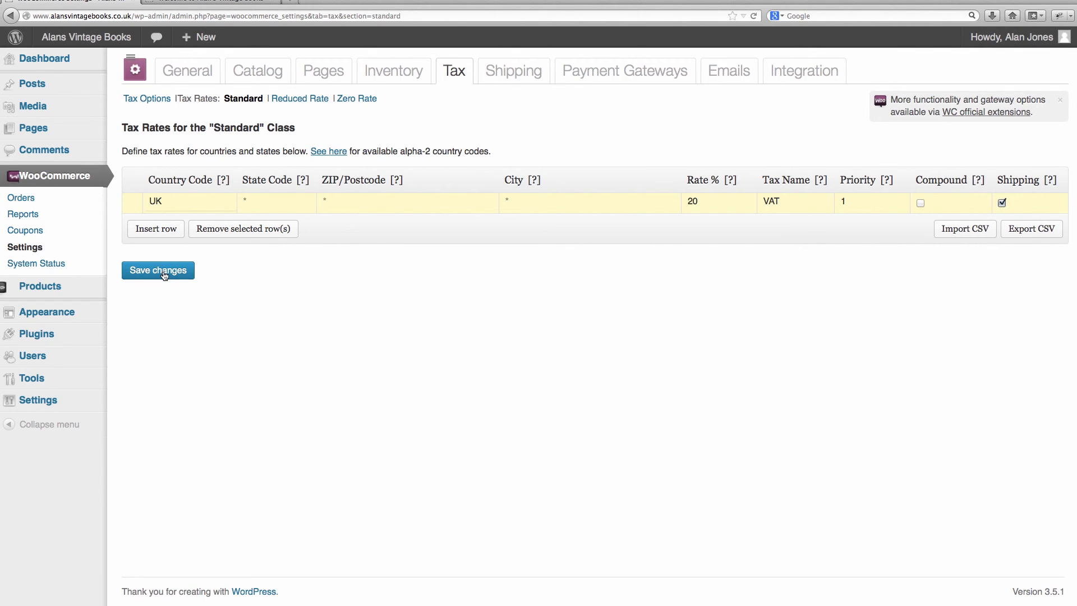
pyautogui.click(165, 275)
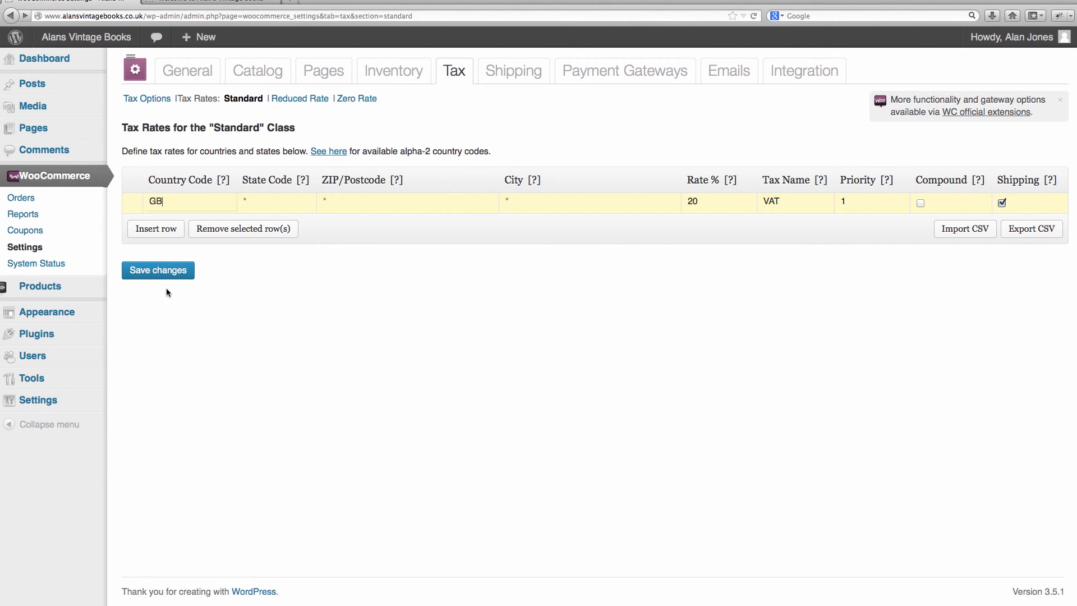
pyautogui.click(166, 278)
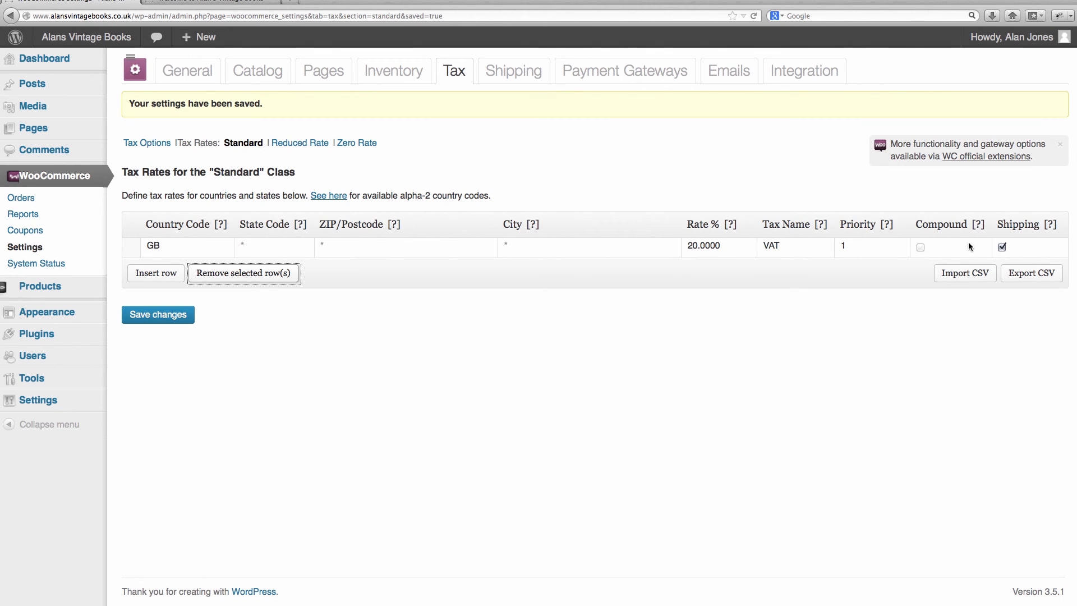
# Check the Reduced Rate tax class, and save the Zero Rate class without adding any rate rows.
pyautogui.click(308, 143)
pyautogui.click(349, 101)
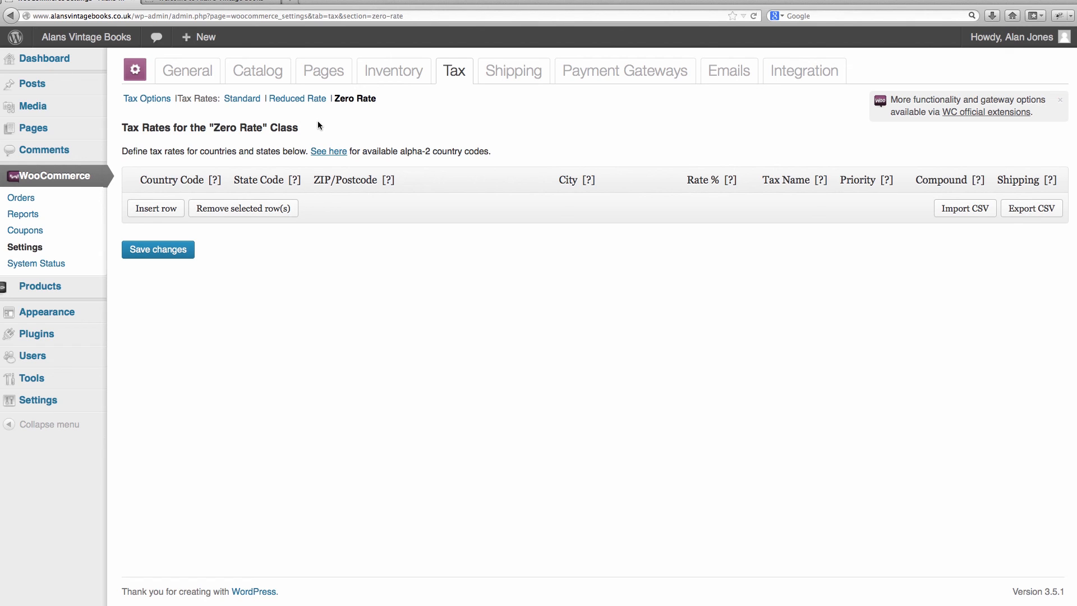
pyautogui.click(173, 250)
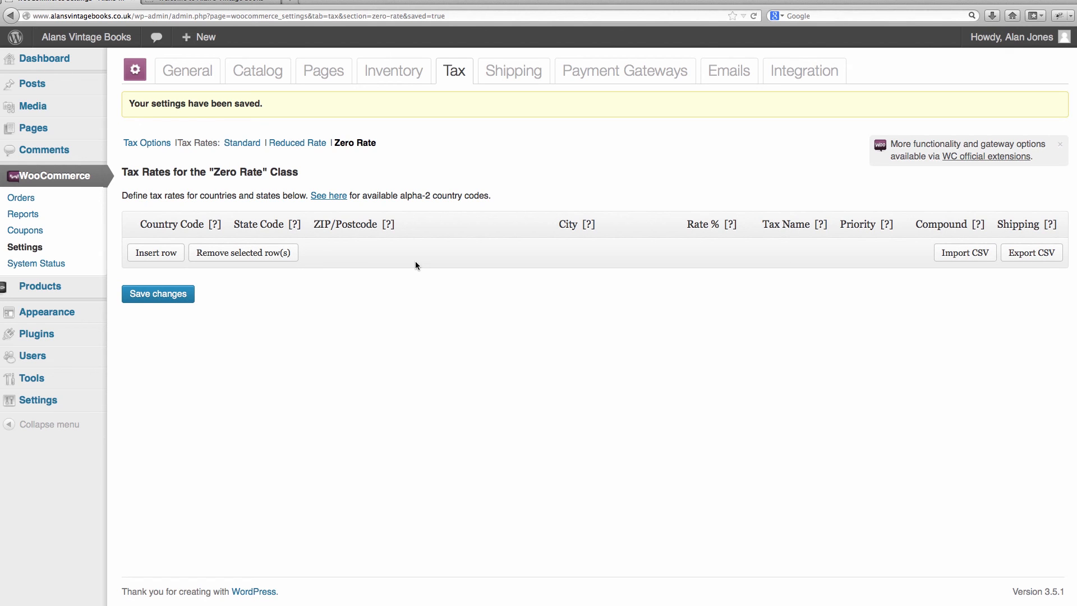